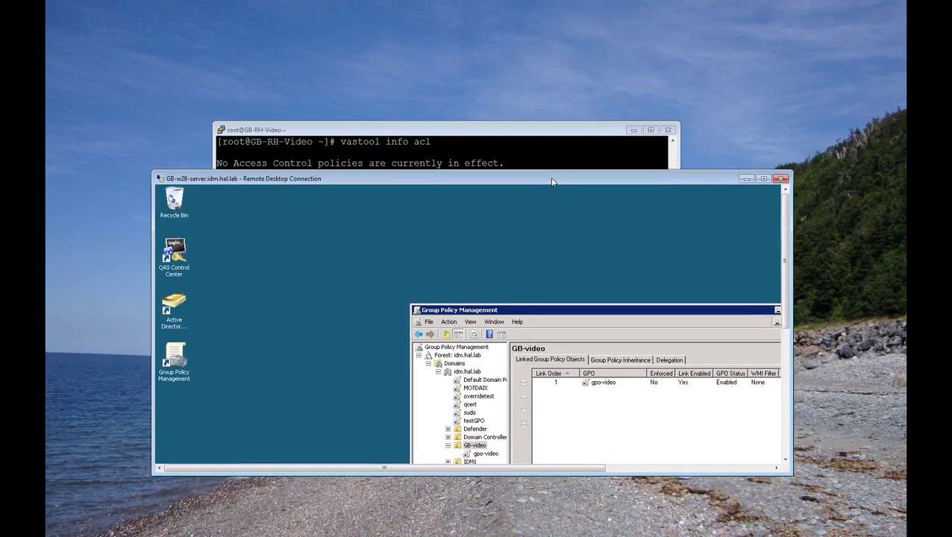
Step: Open the gpo-video policy for editing in Group Policy Management Editor
{"action": "left_click", "coordinate": [764, 179]}
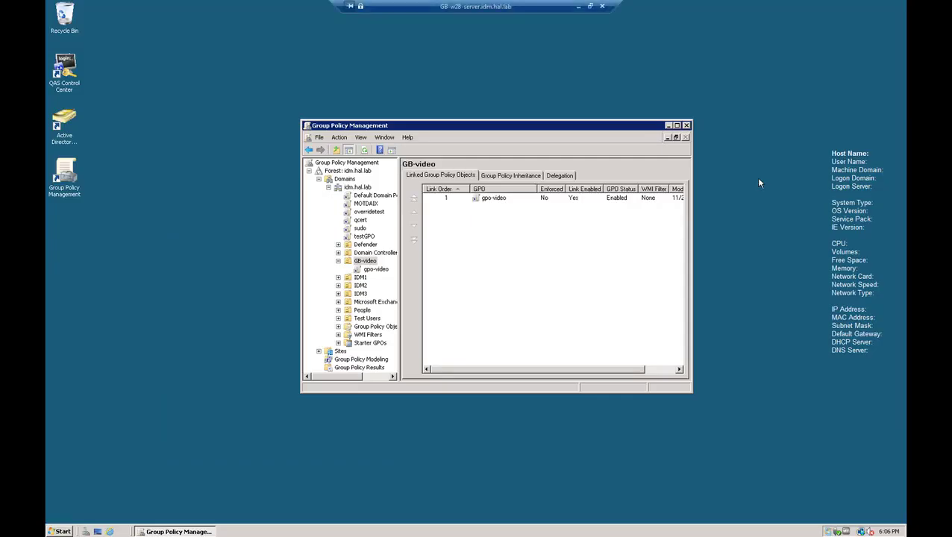
{"action": "right_click", "coordinate": [494, 200]}
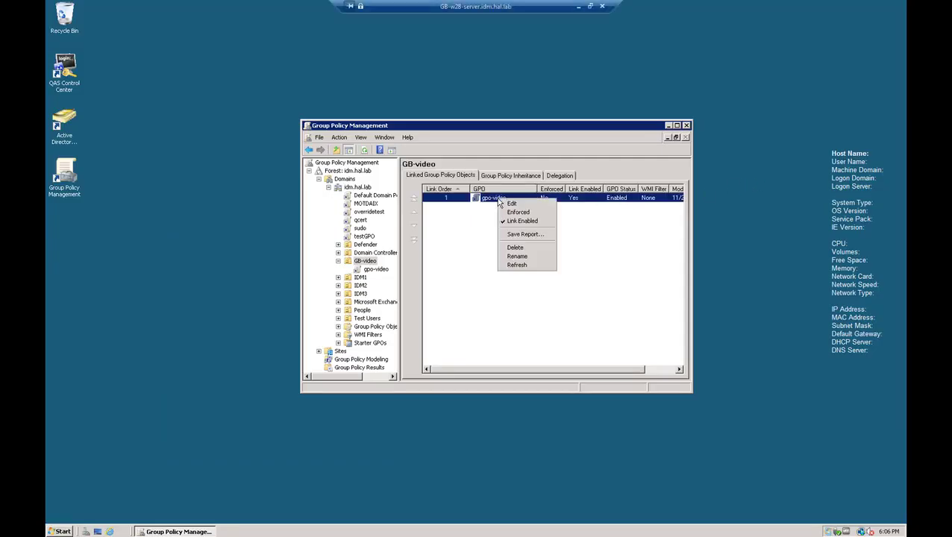
{"action": "left_click", "coordinate": [511, 204]}
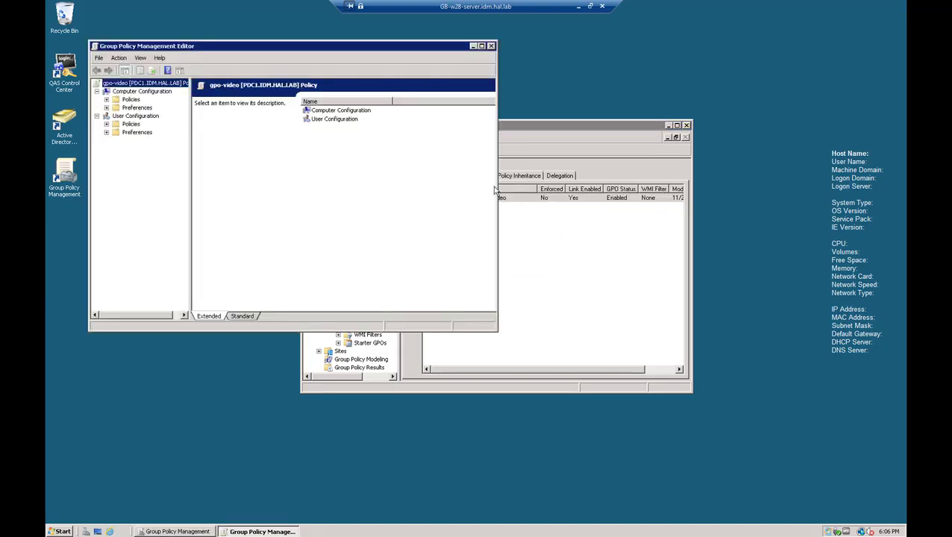
Step: Navigate to Computer Configuration > Policies > Unix Settings > Quest Authentication Services > Client Configuration
{"action": "left_click", "coordinate": [131, 92]}
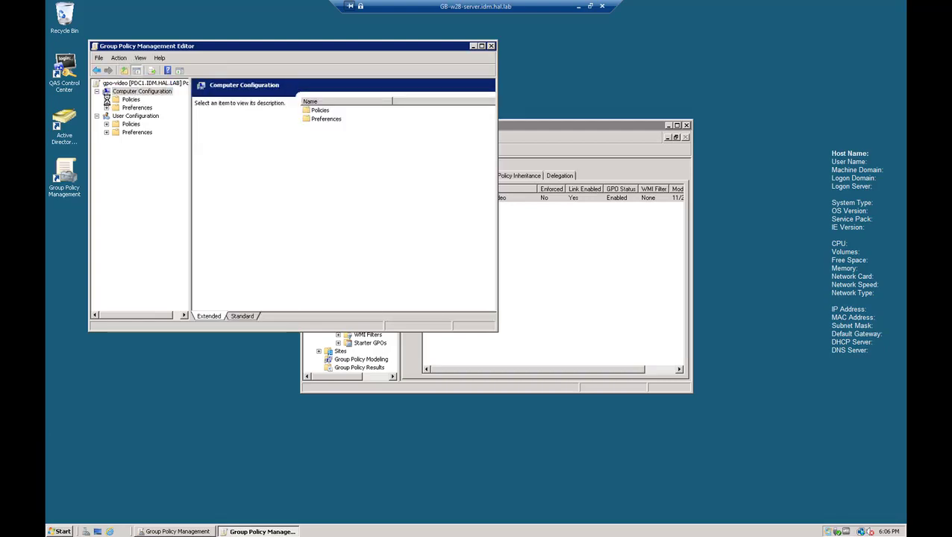
{"action": "left_click", "coordinate": [106, 99]}
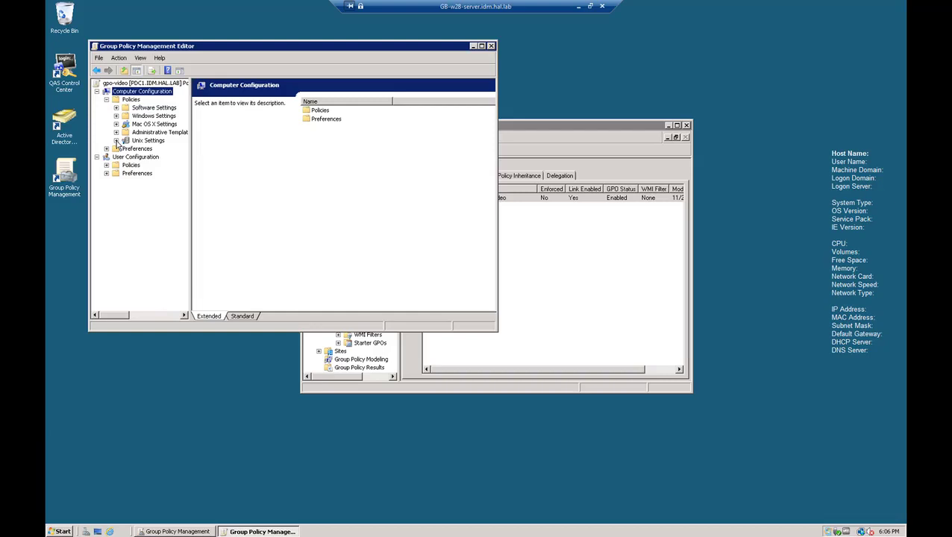
{"action": "left_click", "coordinate": [116, 140]}
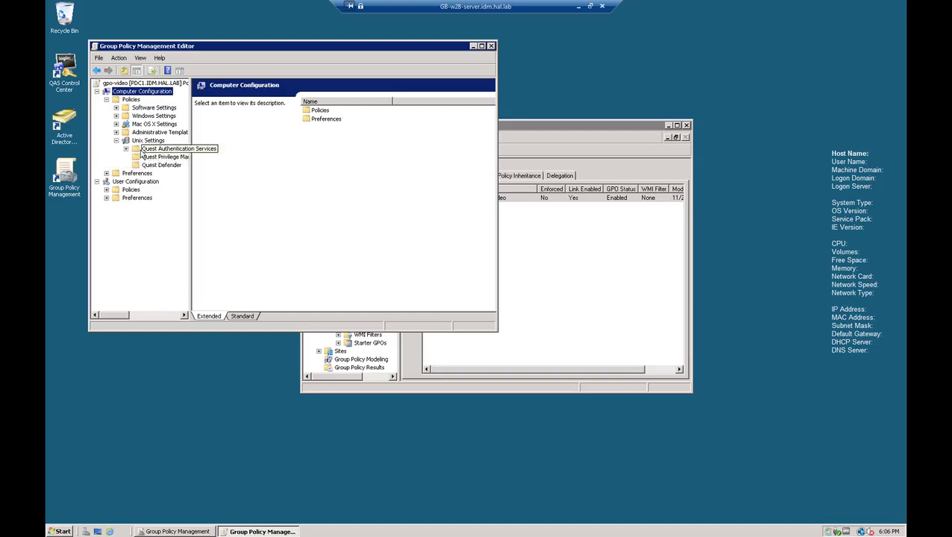
{"action": "left_click", "coordinate": [126, 149]}
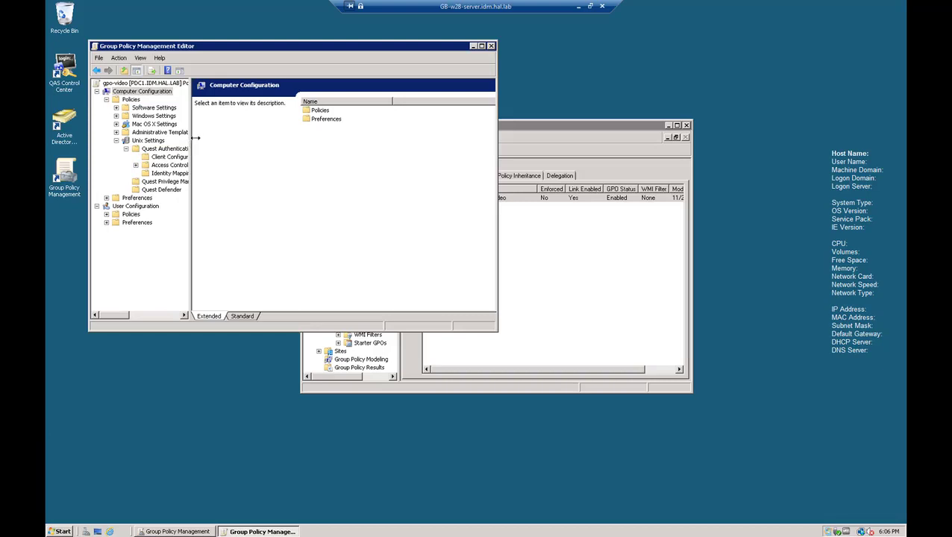
{"action": "left_click_drag", "start_coordinate": [199, 135], "coordinate": [217, 151]}
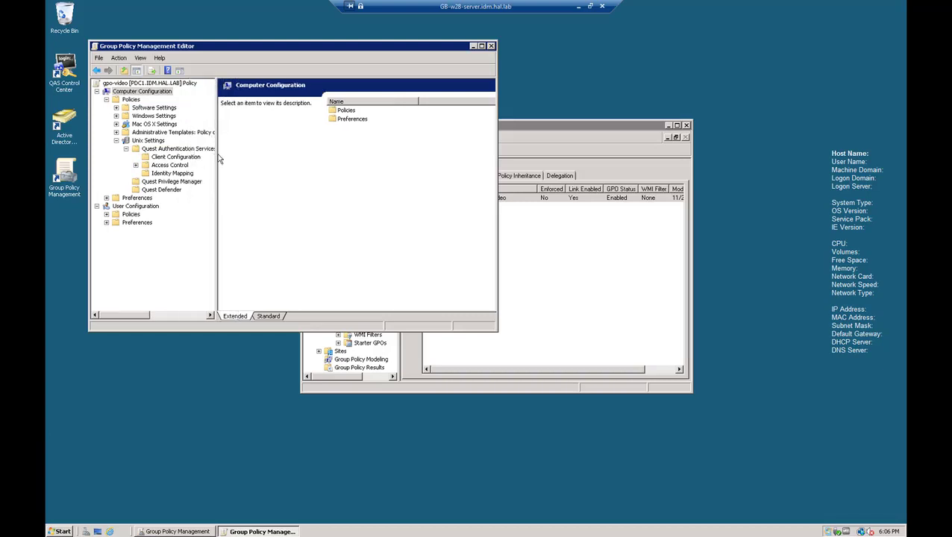
{"action": "left_click_drag", "start_coordinate": [217, 162], "coordinate": [254, 158]}
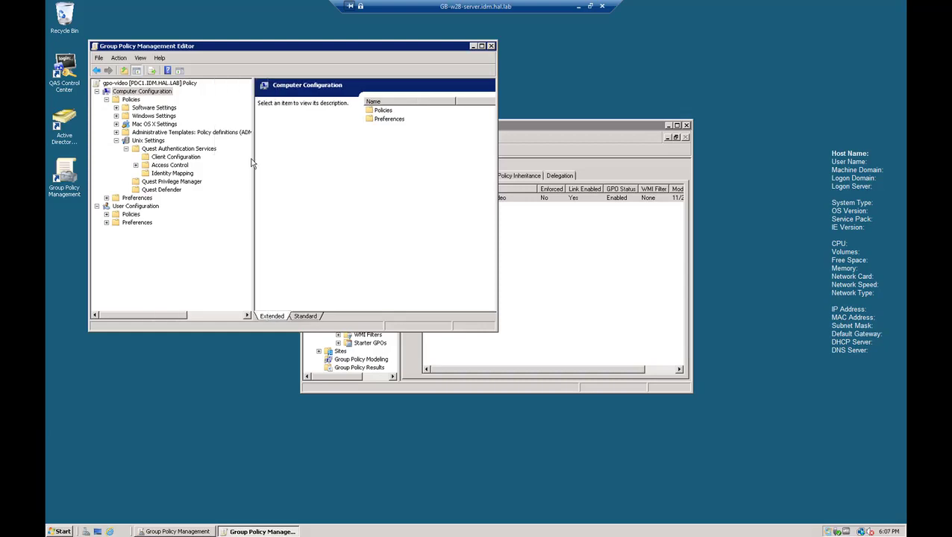
{"action": "left_click", "coordinate": [383, 111]}
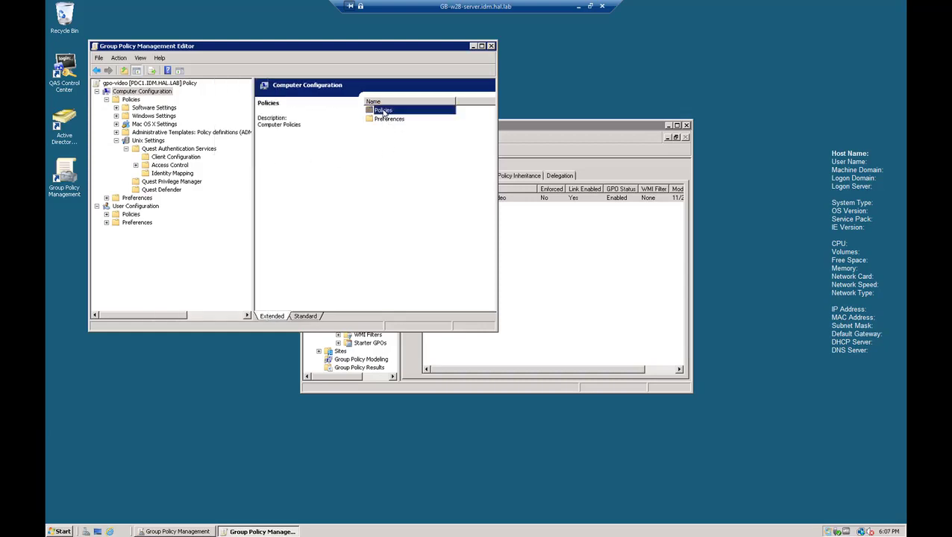
{"action": "left_click", "coordinate": [177, 159]}
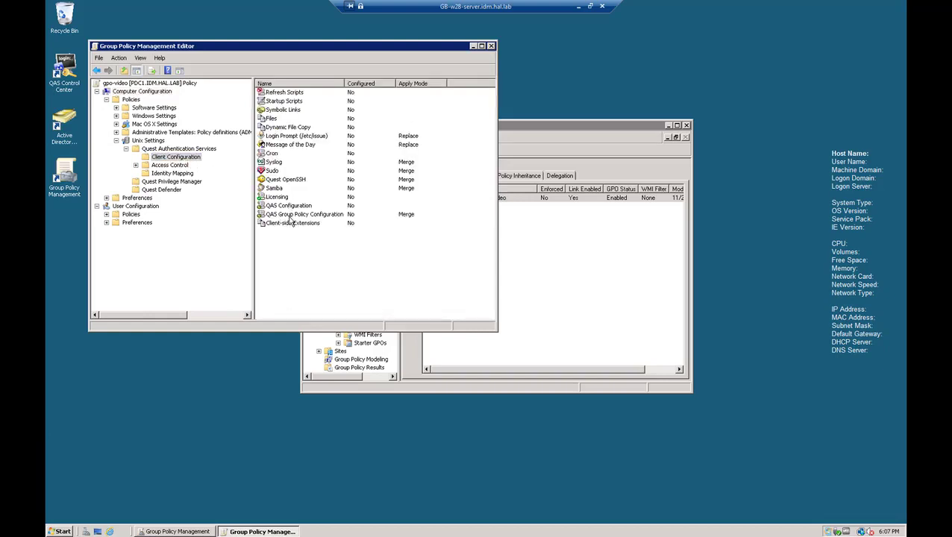
Step: Set ApplyWindowsHostAccess to True in QAS Group Policy Configuration and apply the change
{"action": "double_click", "coordinate": [287, 215]}
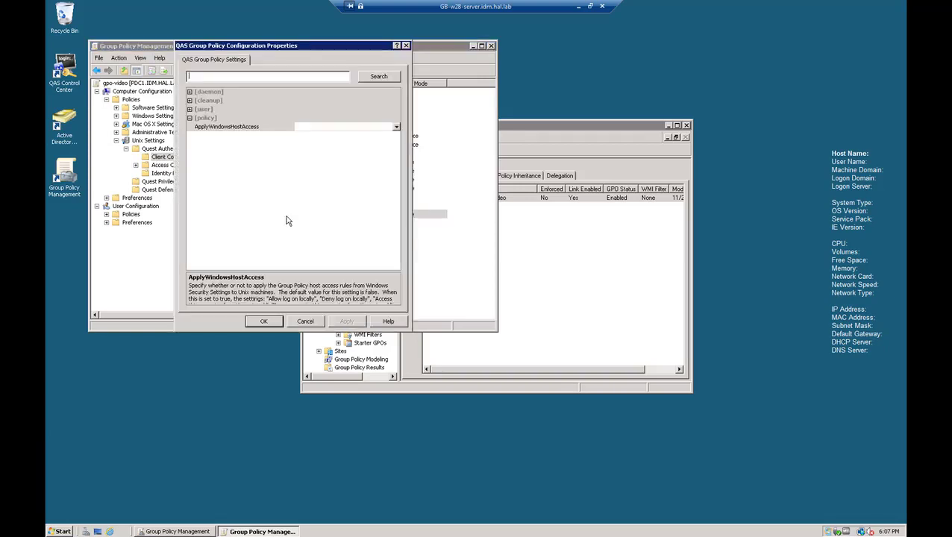
{"action": "left_click", "coordinate": [227, 128]}
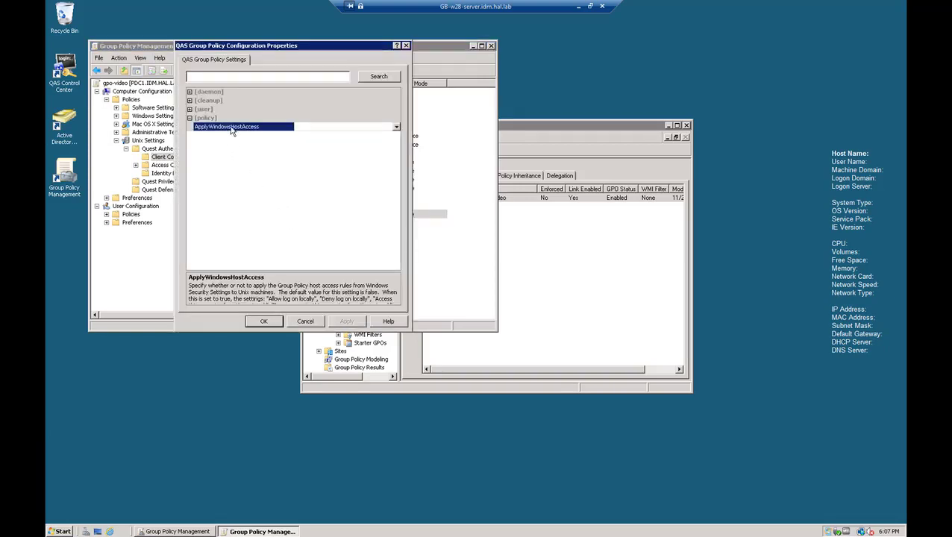
{"action": "left_click", "coordinate": [396, 127]}
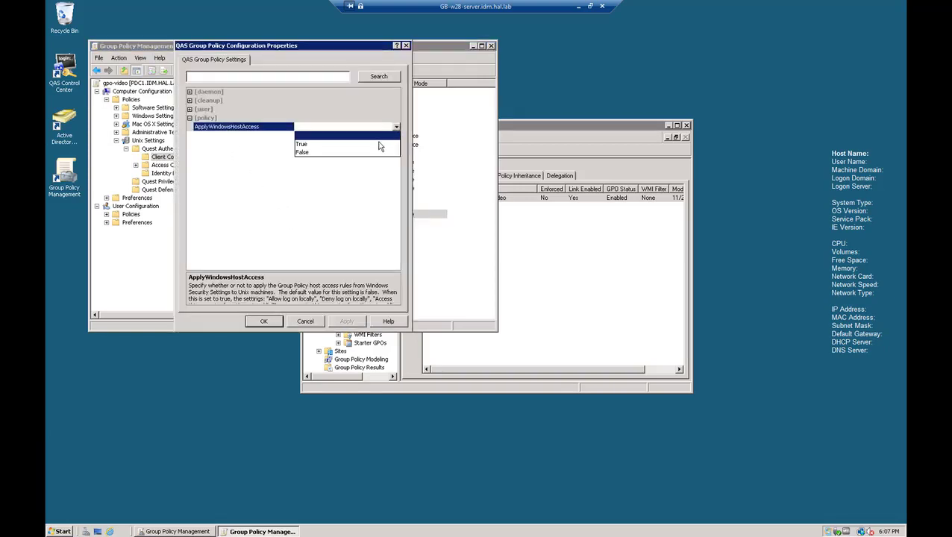
{"action": "left_click", "coordinate": [315, 144]}
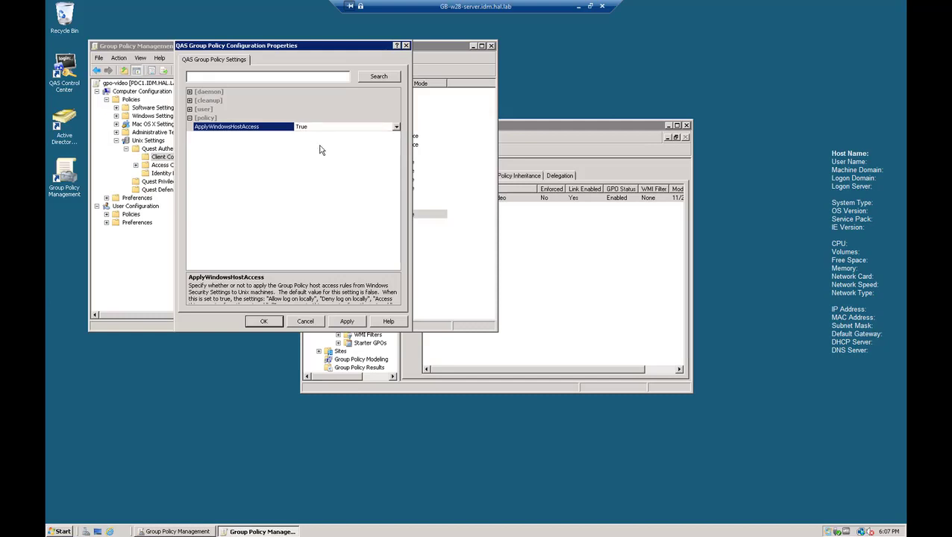
{"action": "left_click", "coordinate": [348, 321]}
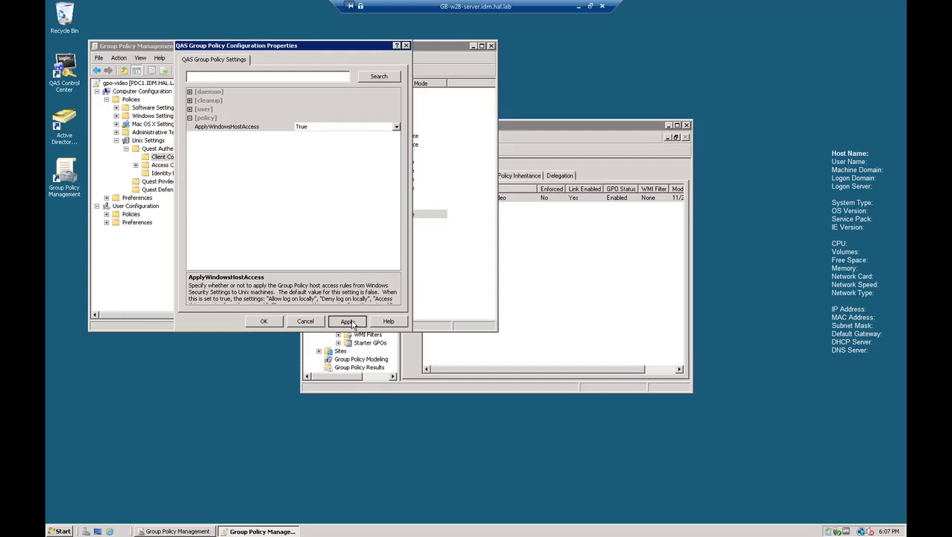
{"action": "left_click", "coordinate": [265, 322]}
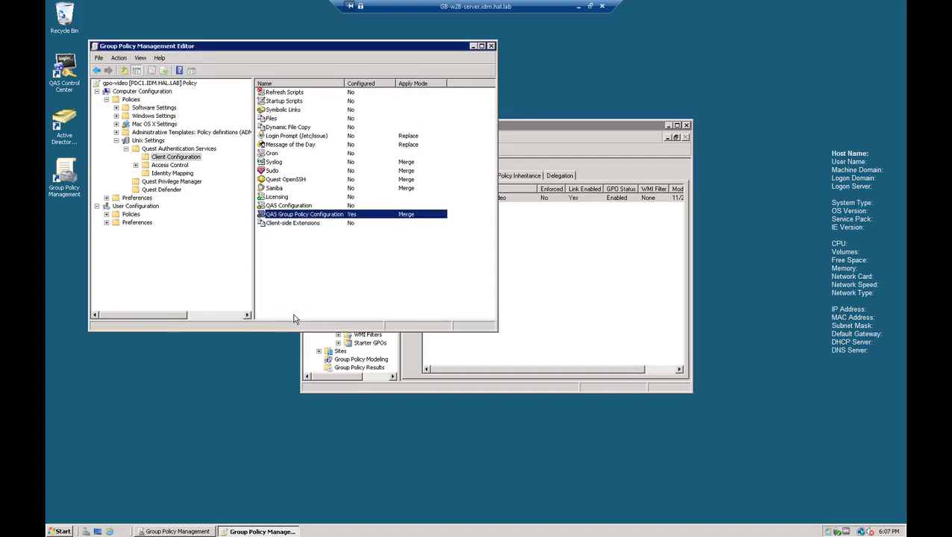
Step: Navigate to Windows Settings > Security Settings > Local Policies > User Rights Assignment and select Allow log on locally
{"action": "left_click", "coordinate": [125, 148]}
{"action": "left_click", "coordinate": [117, 141]}
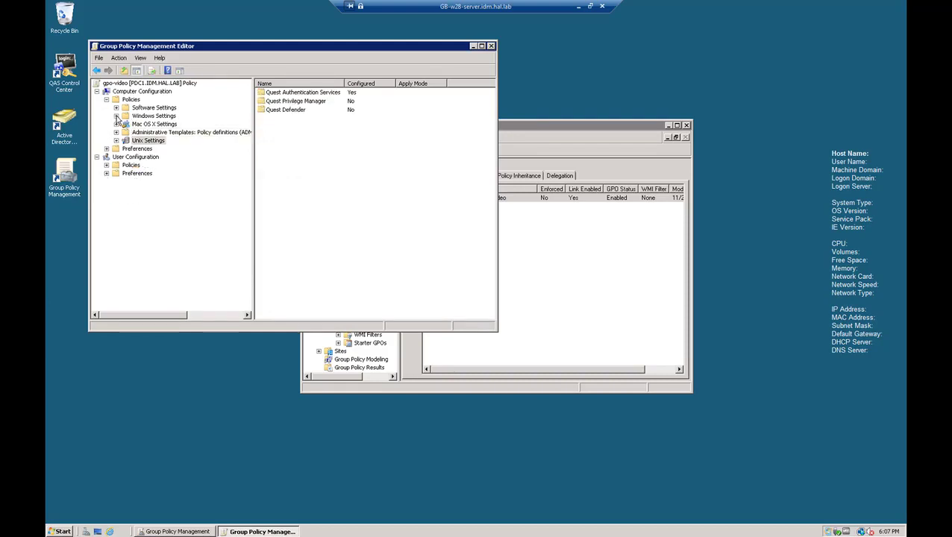
{"action": "left_click", "coordinate": [116, 116]}
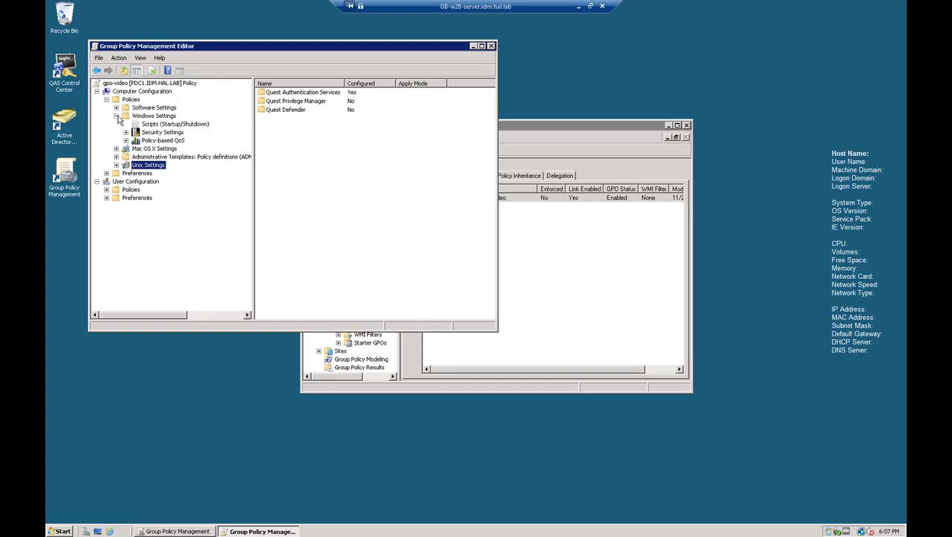
{"action": "left_click", "coordinate": [126, 132]}
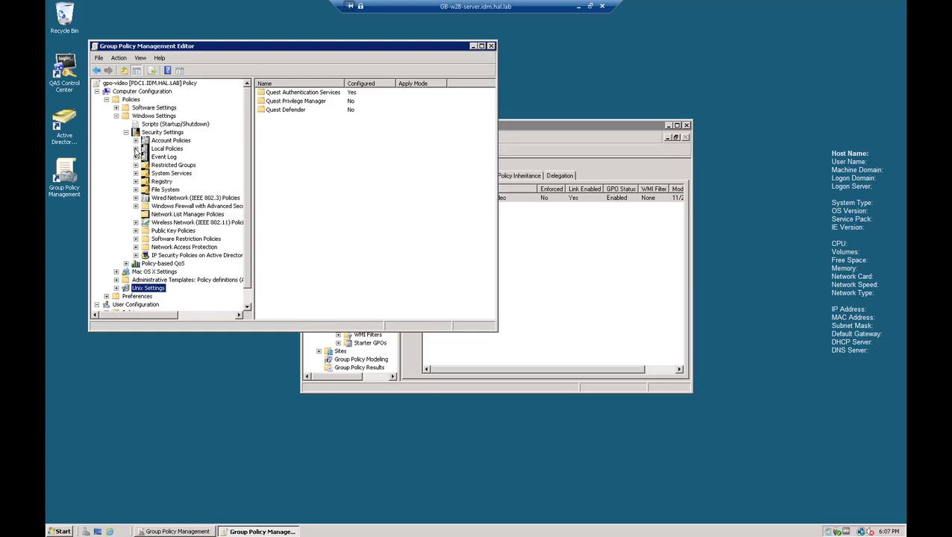
{"action": "left_click", "coordinate": [136, 149]}
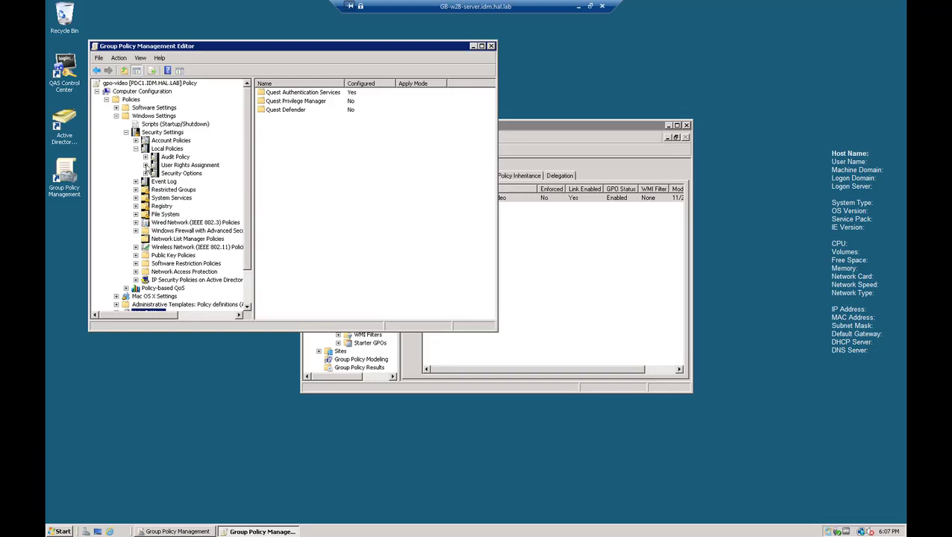
{"action": "left_click", "coordinate": [173, 167]}
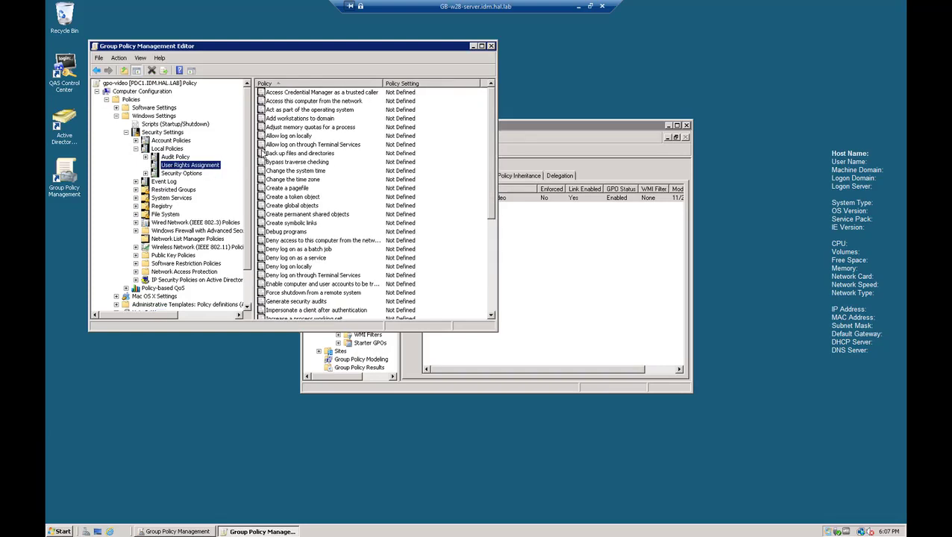
{"action": "left_click", "coordinate": [279, 138]}
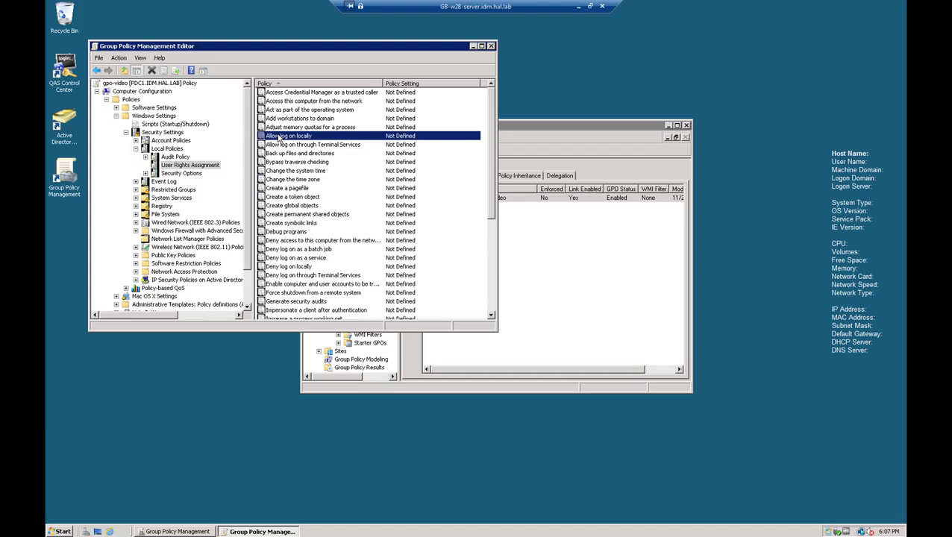
Step: Define Allow log on locally with the Administrators and domain admins groups
{"action": "double_click", "coordinate": [279, 136]}
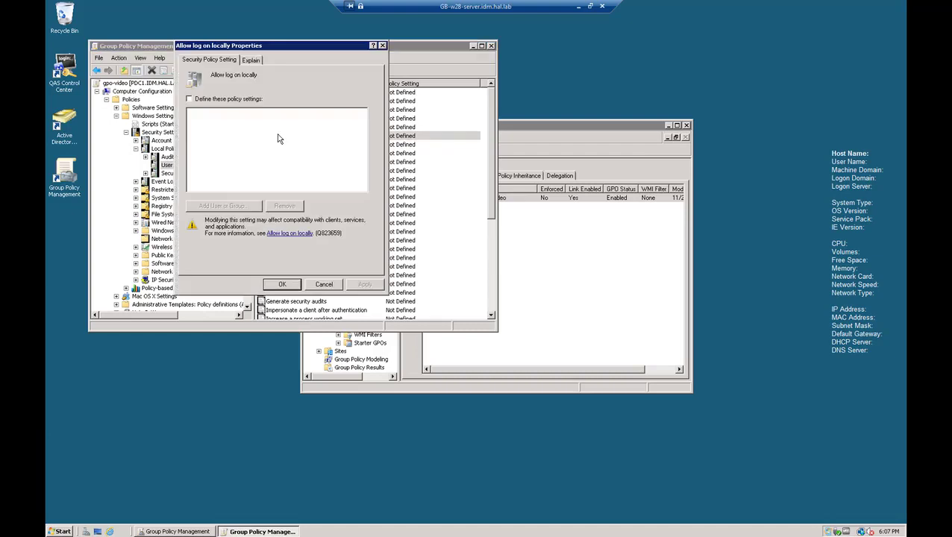
{"action": "left_click", "coordinate": [222, 102]}
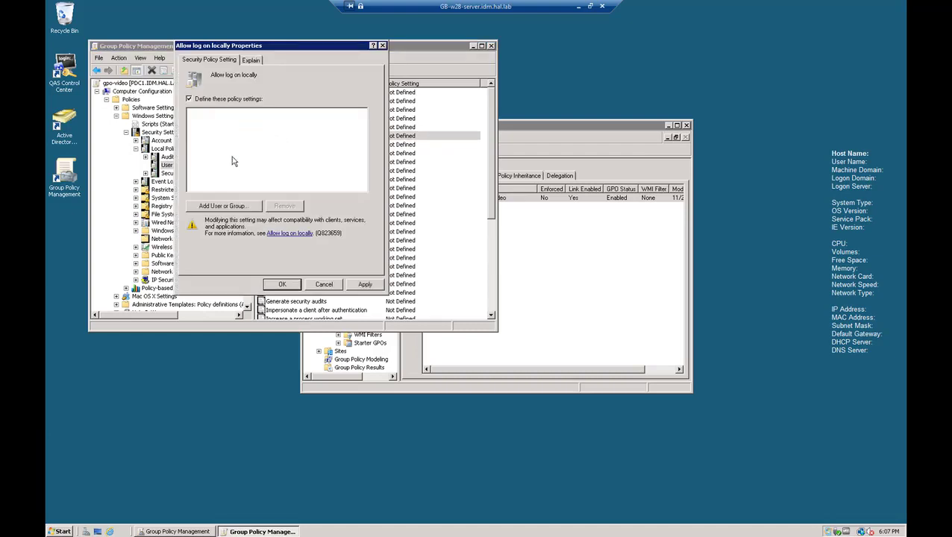
{"action": "left_click", "coordinate": [224, 206]}
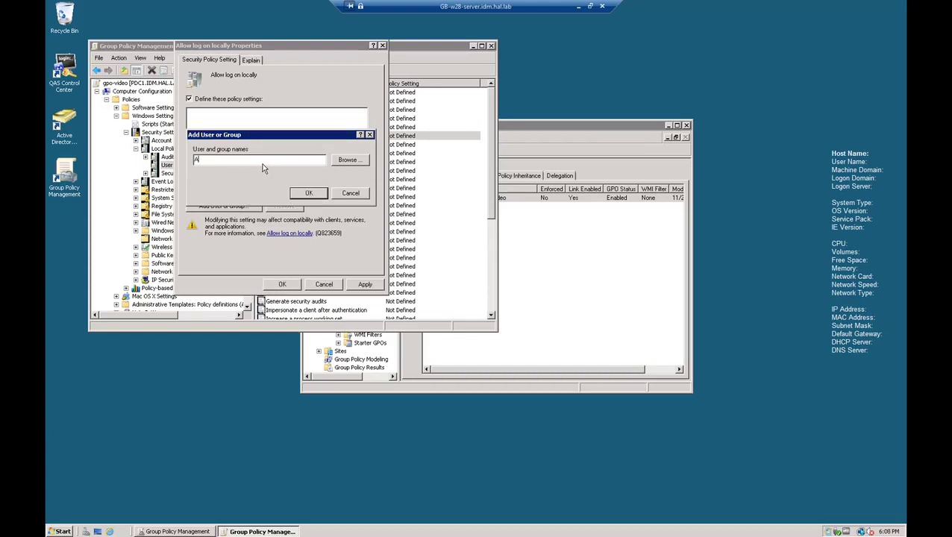
{"action": "type", "text": "dministrators"}
{"action": "left_click", "coordinate": [308, 193]}
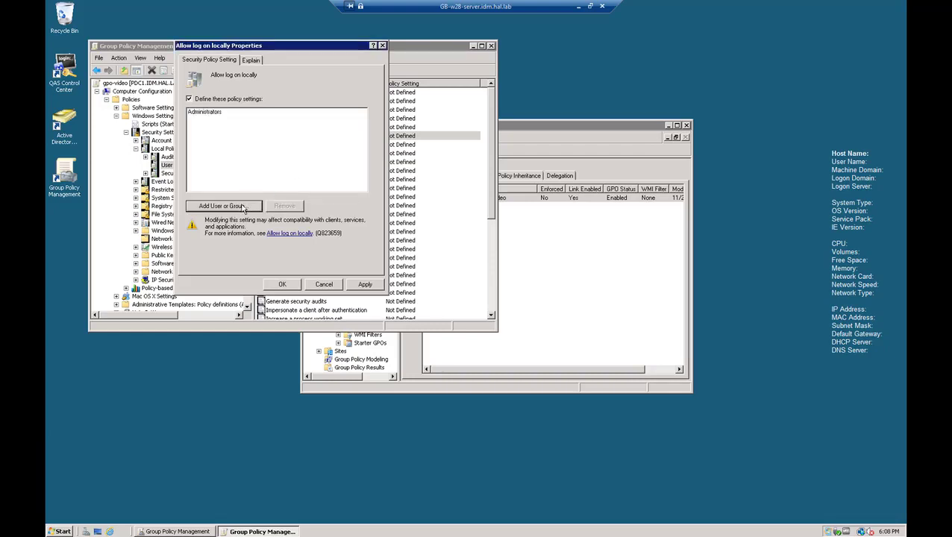
{"action": "left_click", "coordinate": [244, 204]}
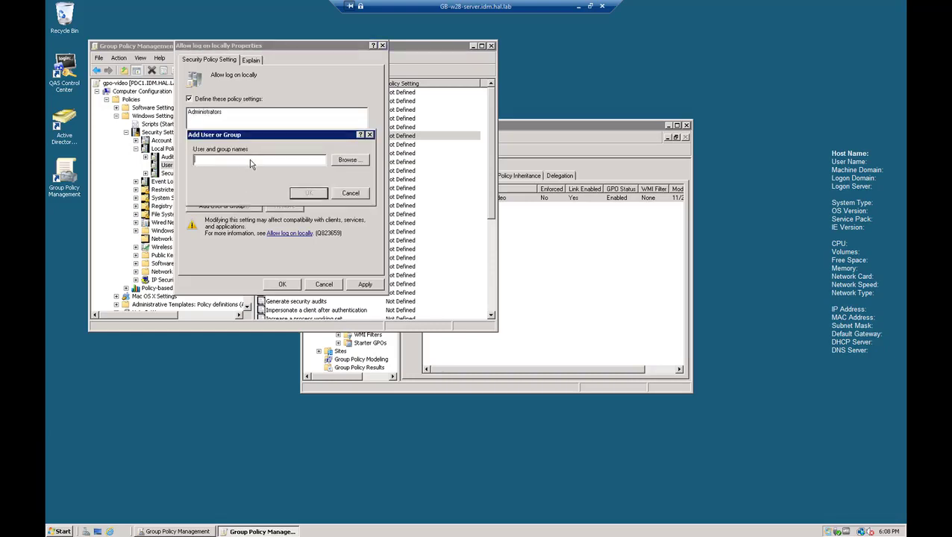
{"action": "type", "text": "domain admins"}
{"action": "left_click", "coordinate": [313, 194]}
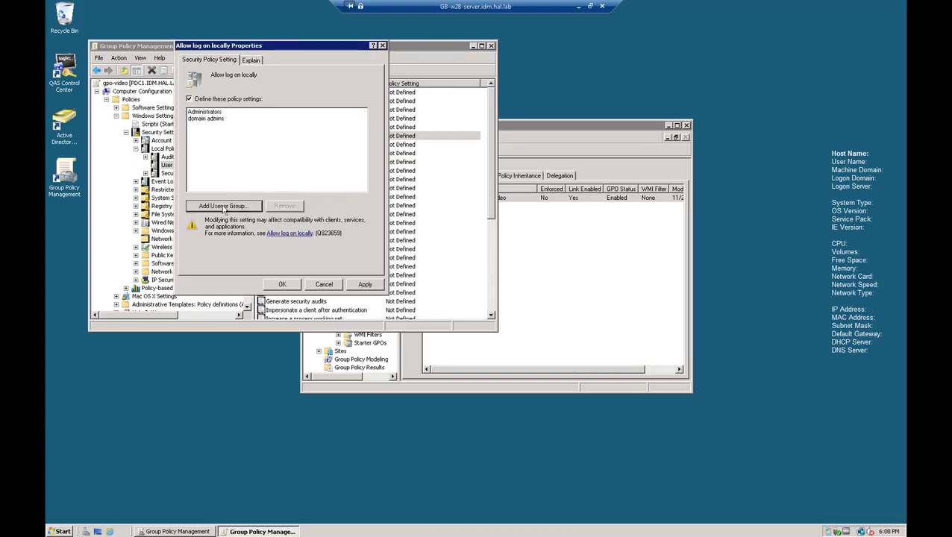
Step: Add the VideoAC group to Allow log on locally and apply the policy
{"action": "left_click", "coordinate": [224, 207]}
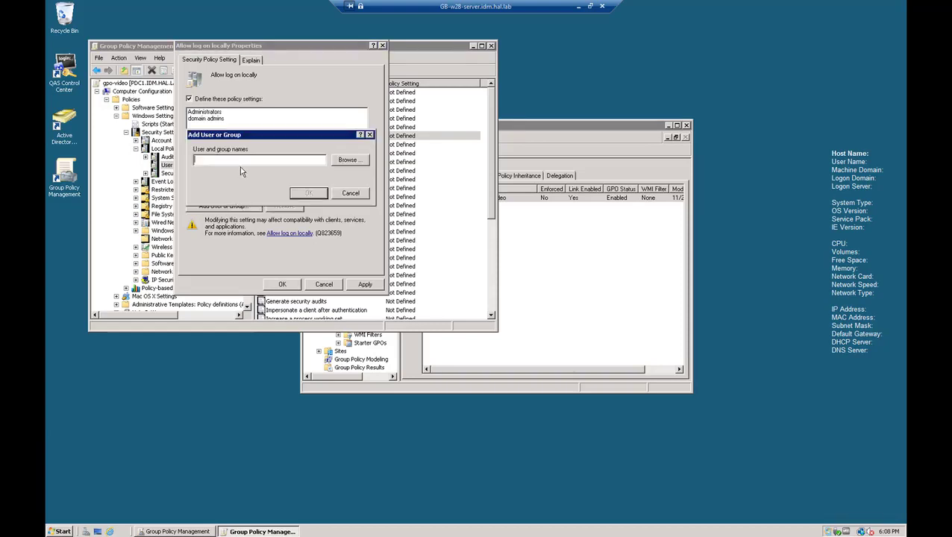
{"action": "type", "text": "VideoAC"}
{"action": "left_click", "coordinate": [307, 193]}
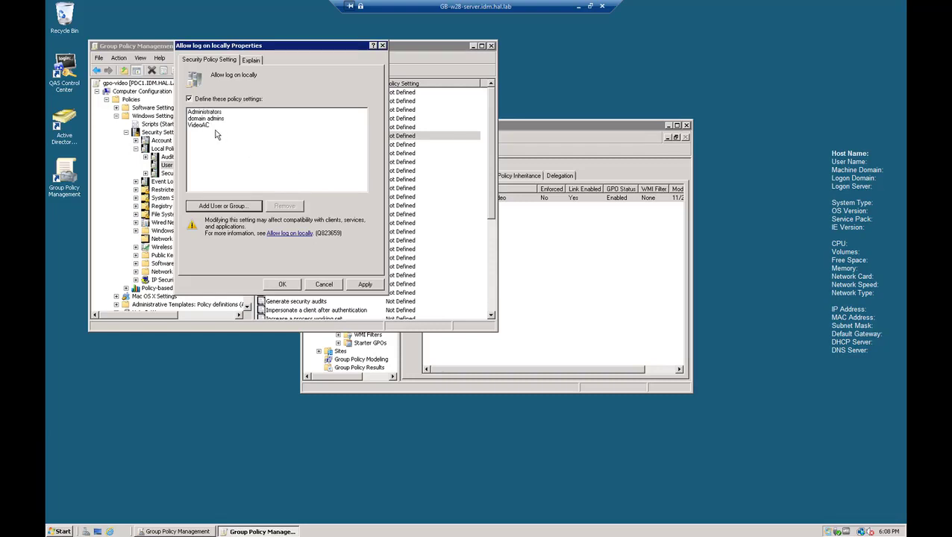
{"action": "left_click", "coordinate": [365, 286]}
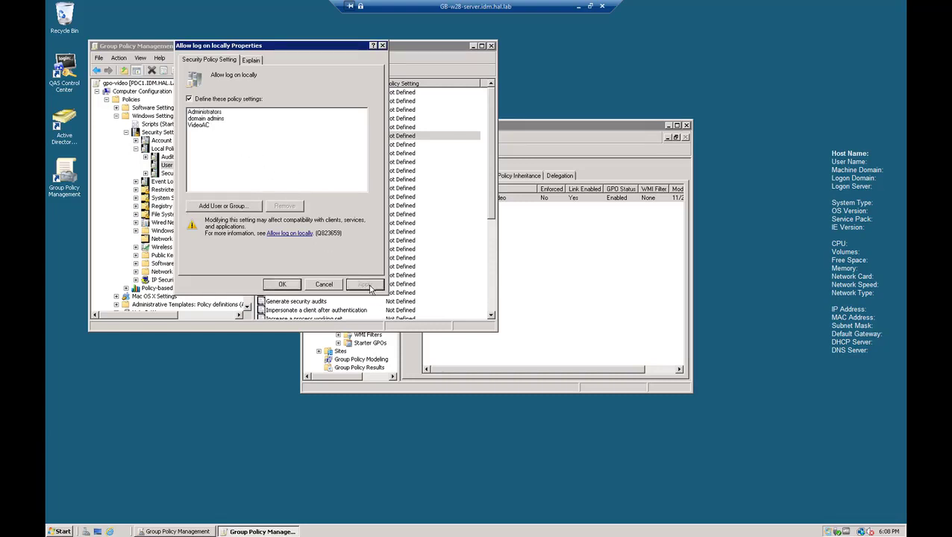
{"action": "left_click", "coordinate": [283, 286]}
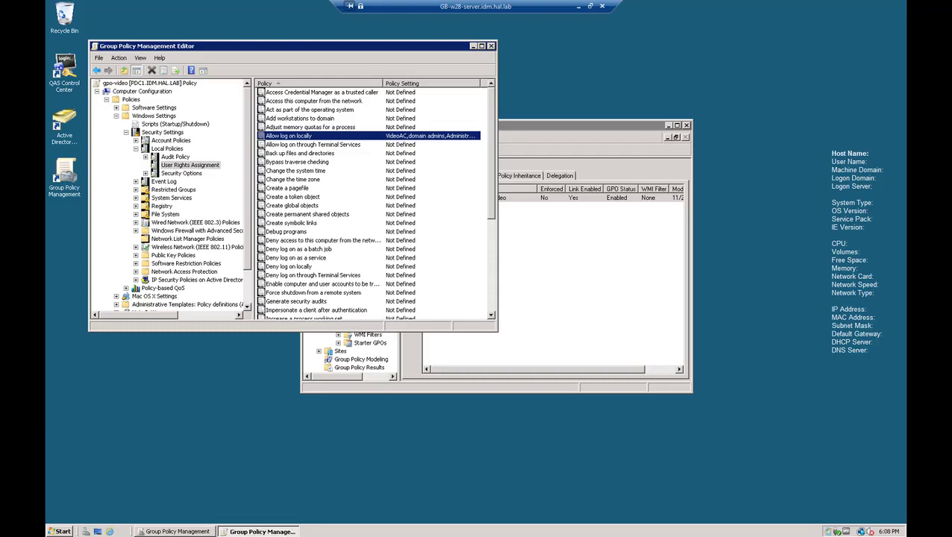
Step: Run vgptool apply on the Linux host to refresh group policy
{"action": "left_click", "coordinate": [582, 6]}
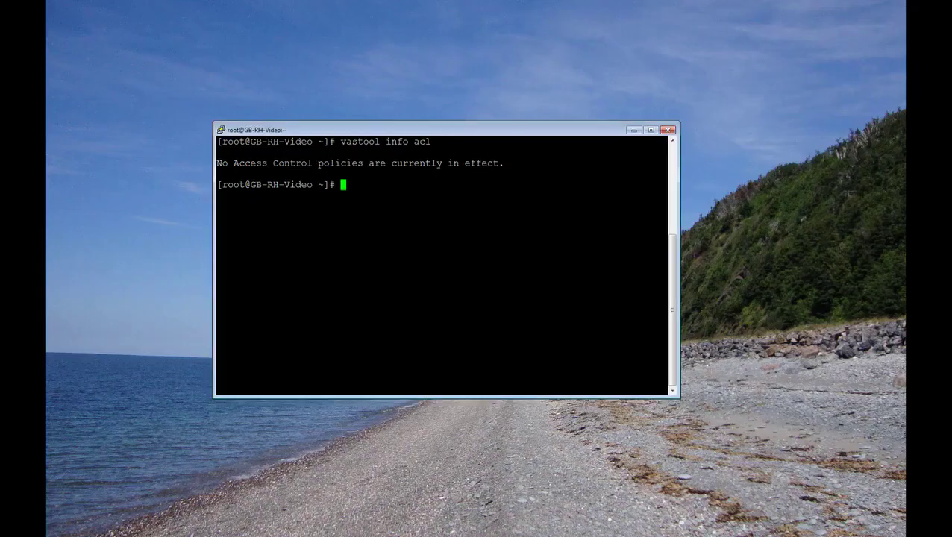
{"action": "type", "text": "va"}
{"action": "key", "text": "BackSpace"}
{"action": "type", "text": "gptool"}
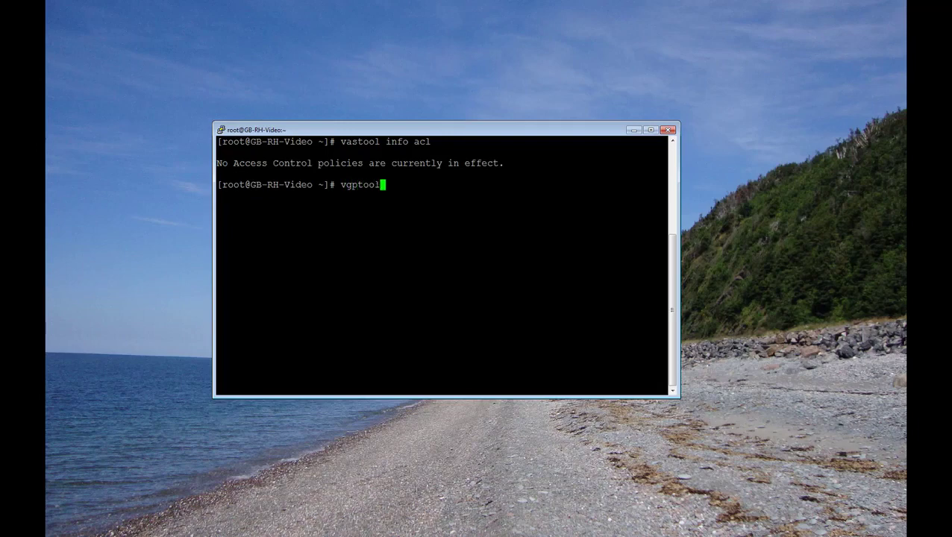
{"action": "type", "text": " apply"}
{"action": "key", "text": "Return"}
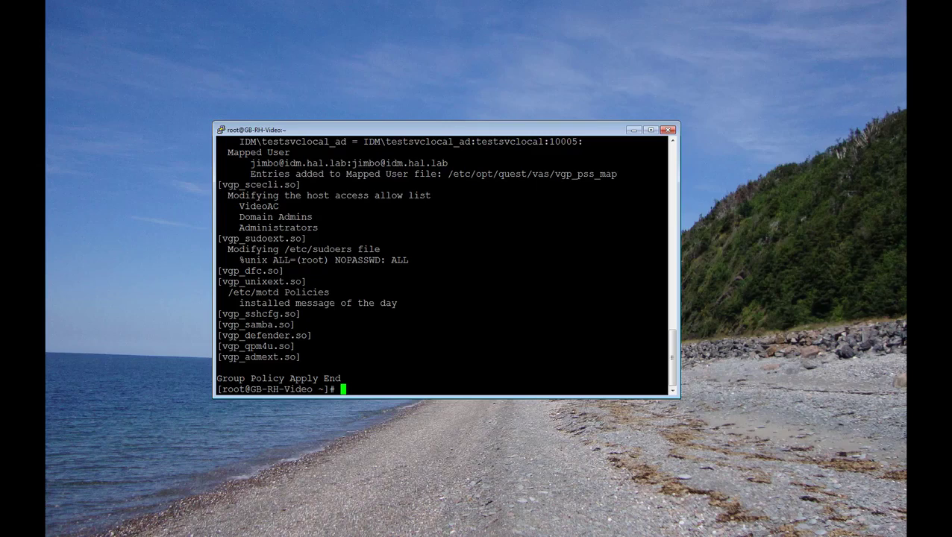
Step: Run vastool info acl to confirm Administrators, Domain Admins and VideoAC are allowed
{"action": "type", "text": "vastool info acl"}
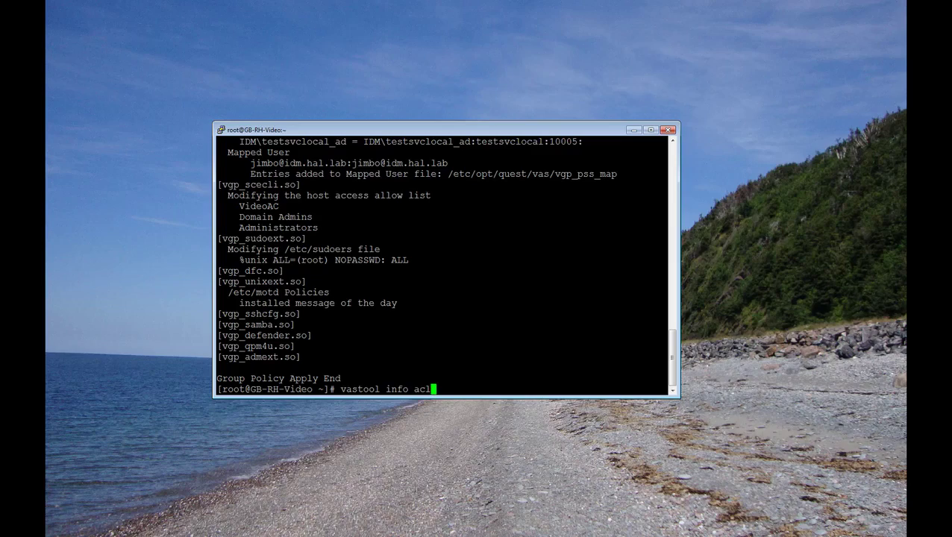
{"action": "key", "text": "Return"}
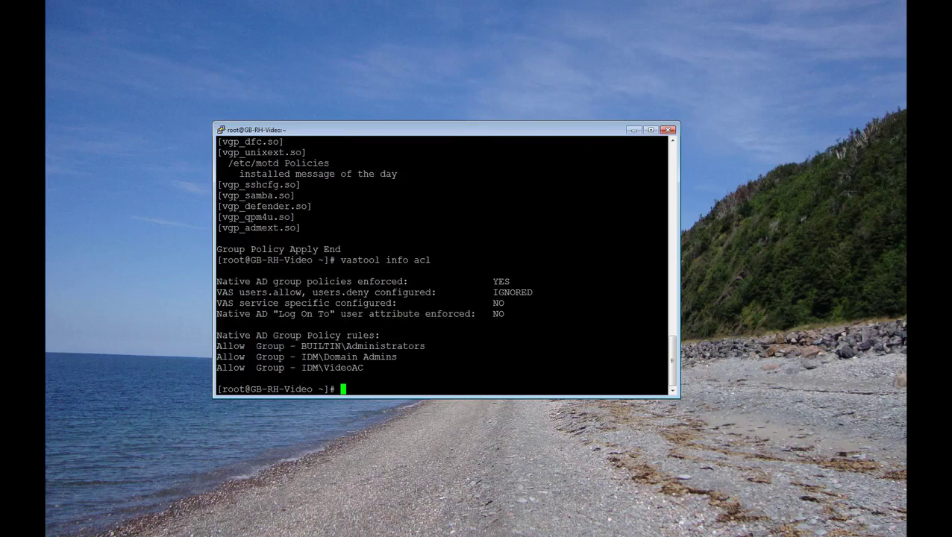
{"action": "key", "text": "ctrl+l"}
{"action": "type", "text": "vastool"}
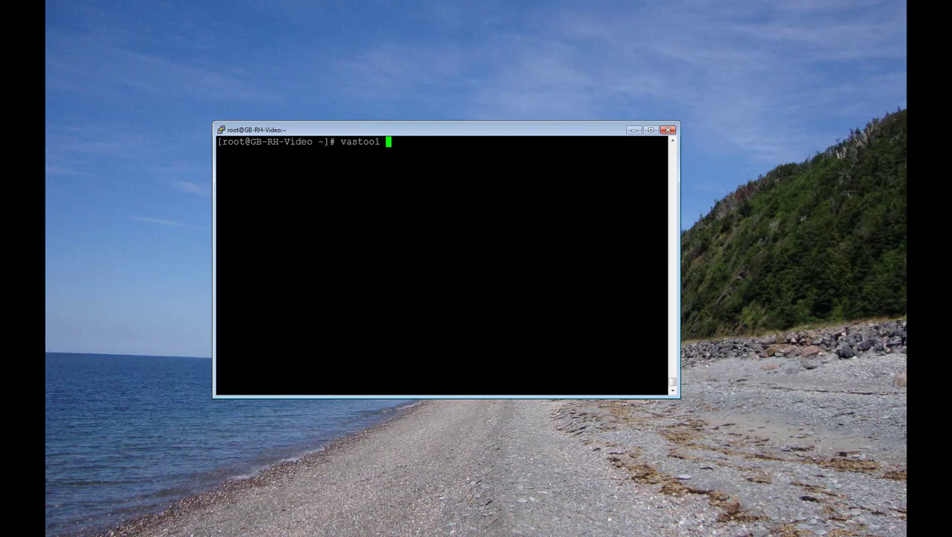
{"action": "type", "text": " info acle"}
{"action": "key", "text": "BackSpace"}
{"action": "key", "text": "Return"}
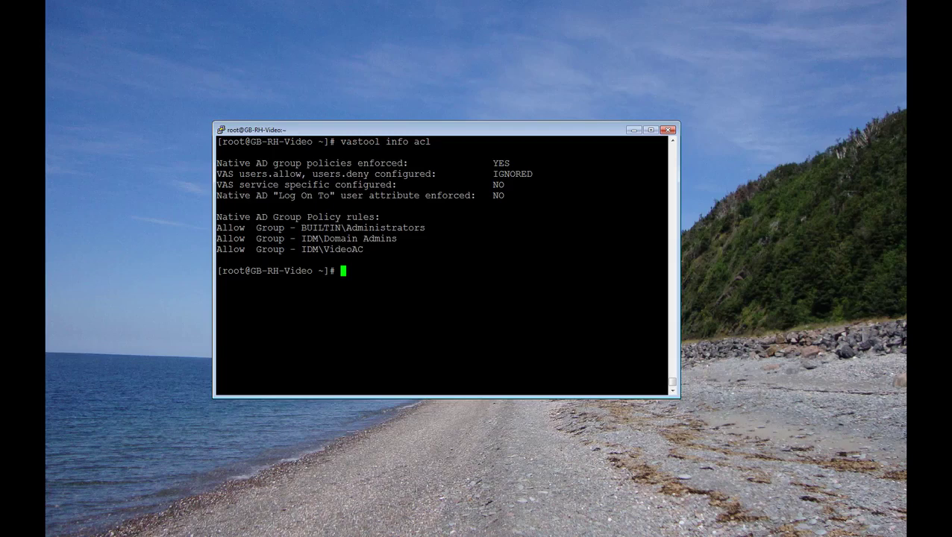
{"action": "type", "text": "vastool list grou"}
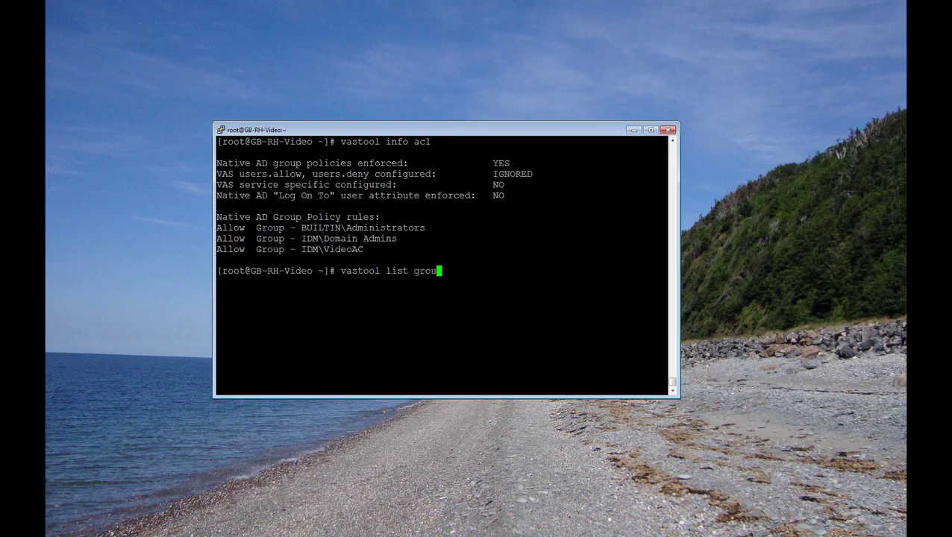
{"action": "type", "text": "p VideoAC"}
Step: List VideoAC's members and run vastool user checkaccess for the member and for joe
{"action": "key", "text": "Return"}
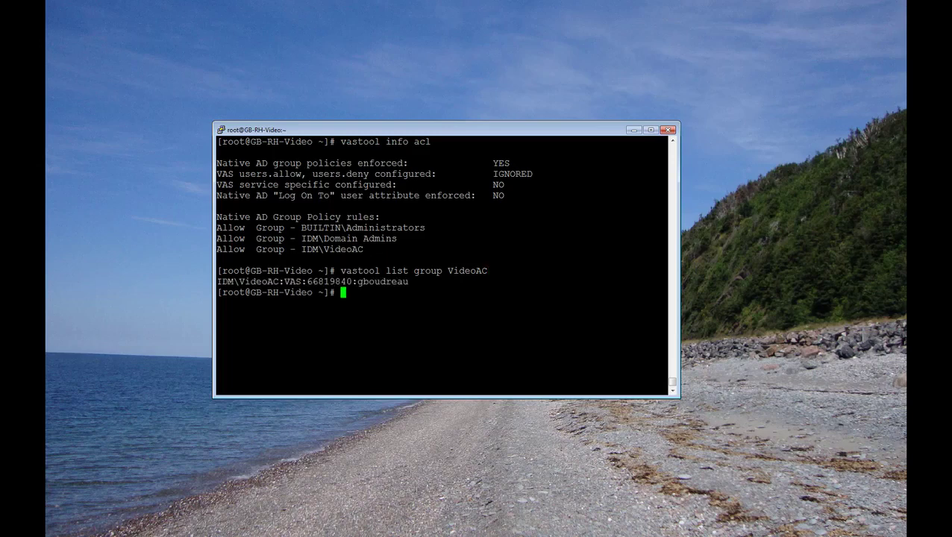
{"action": "type", "text": "vastool user ch"}
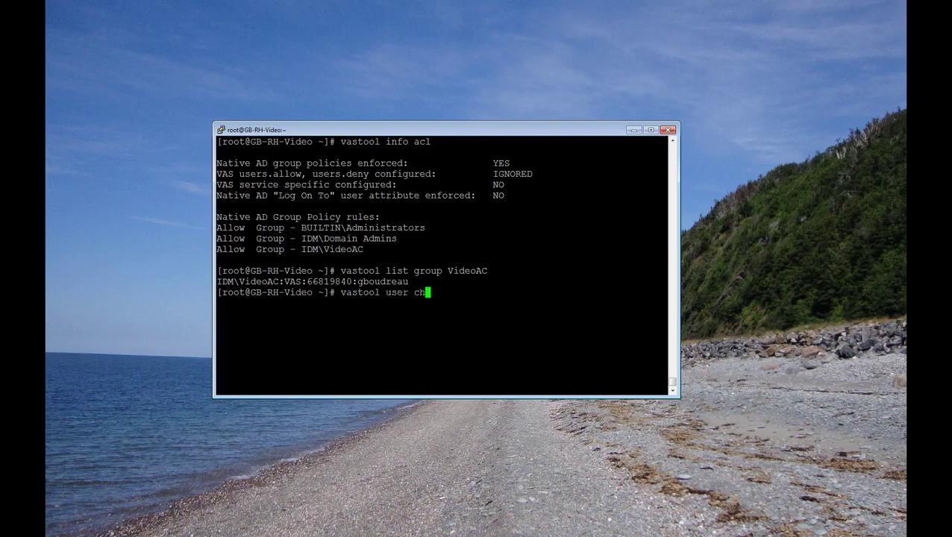
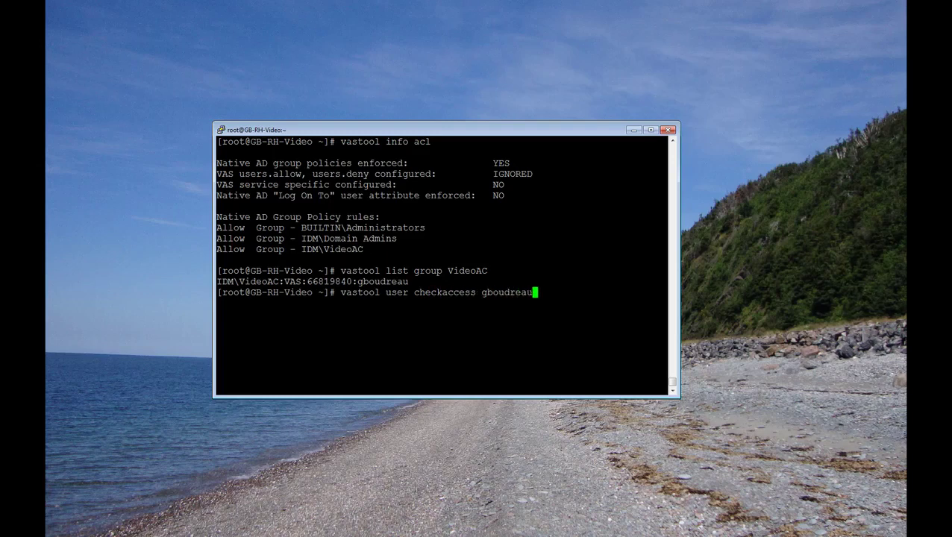
{"action": "key", "text": "Return"}
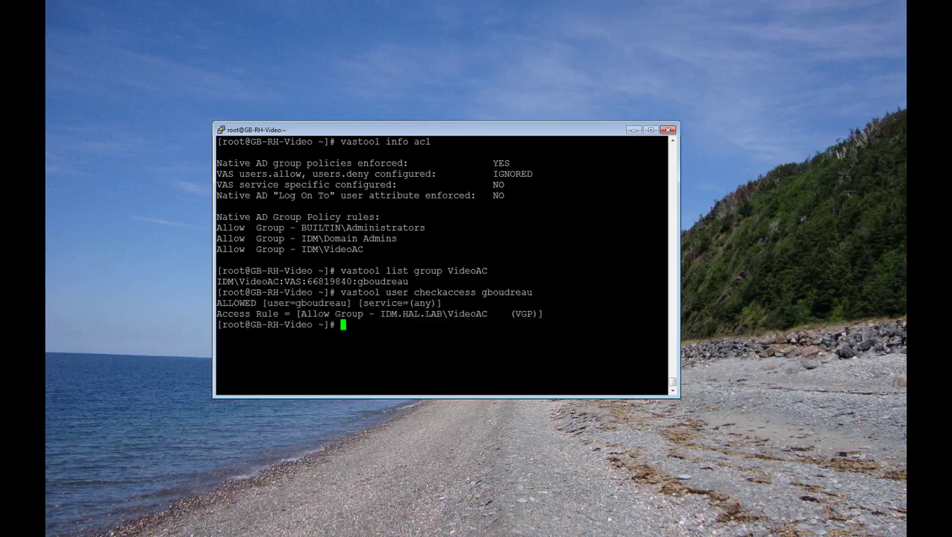
{"action": "type", "text": "vastool user"}
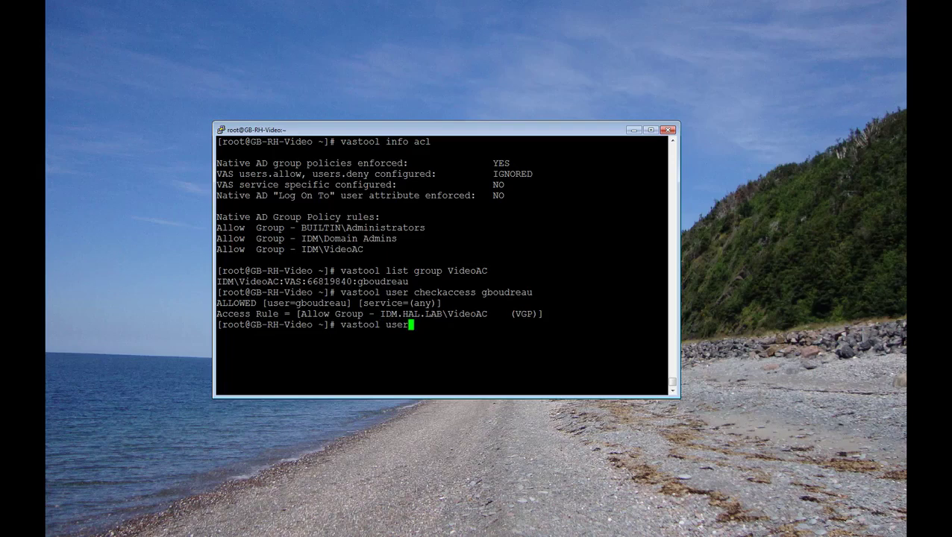
{"action": "type", "text": " checkaccess"}
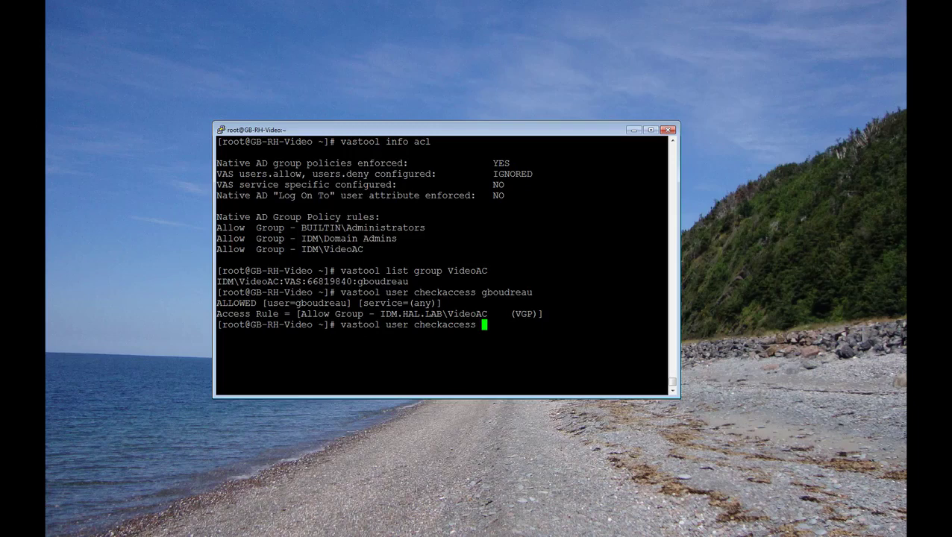
{"action": "type", "text": " joe"}
{"action": "key", "text": "Return"}
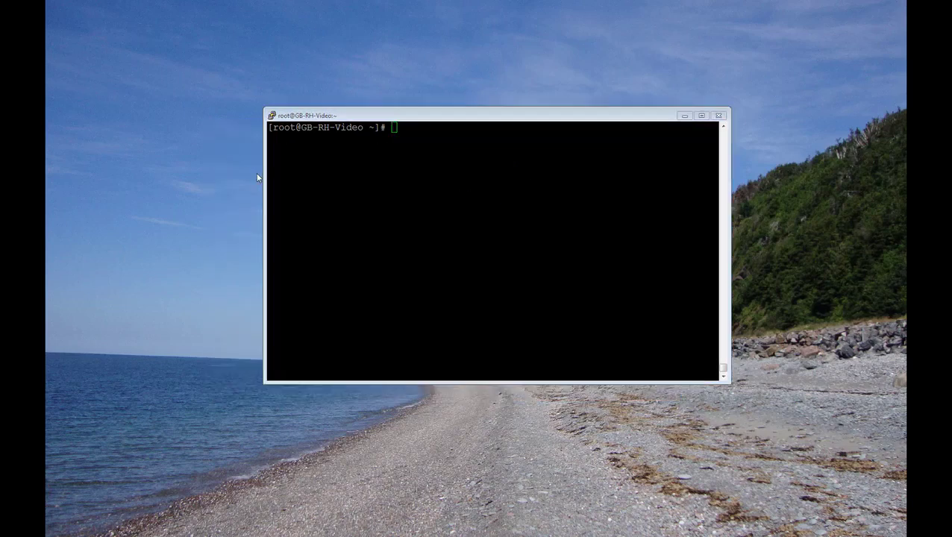
Step: Open a duplicate PuTTY session and log in as the VideoAC member successfully
{"action": "left_click", "coordinate": [273, 116]}
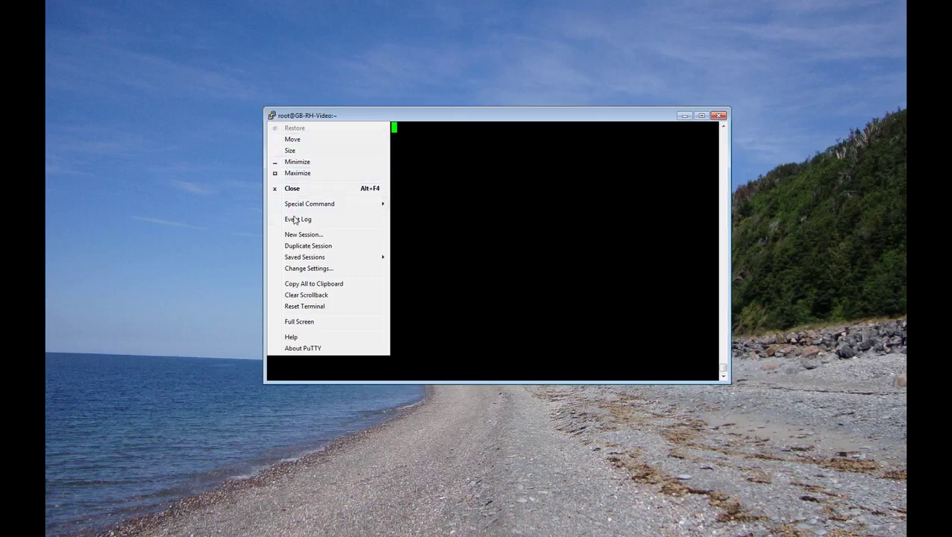
{"action": "left_click", "coordinate": [302, 246]}
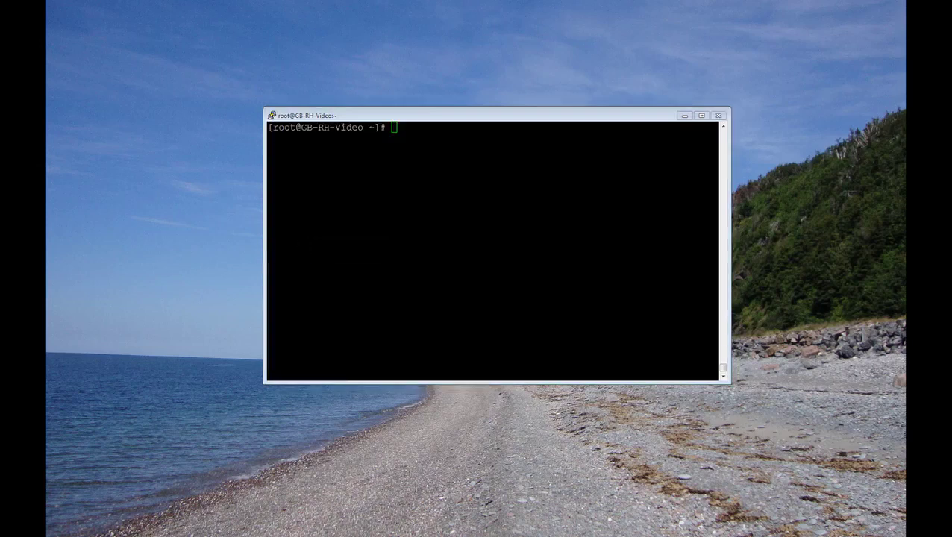
{"action": "left_click_drag", "start_coordinate": [403, 100], "coordinate": [511, 103]}
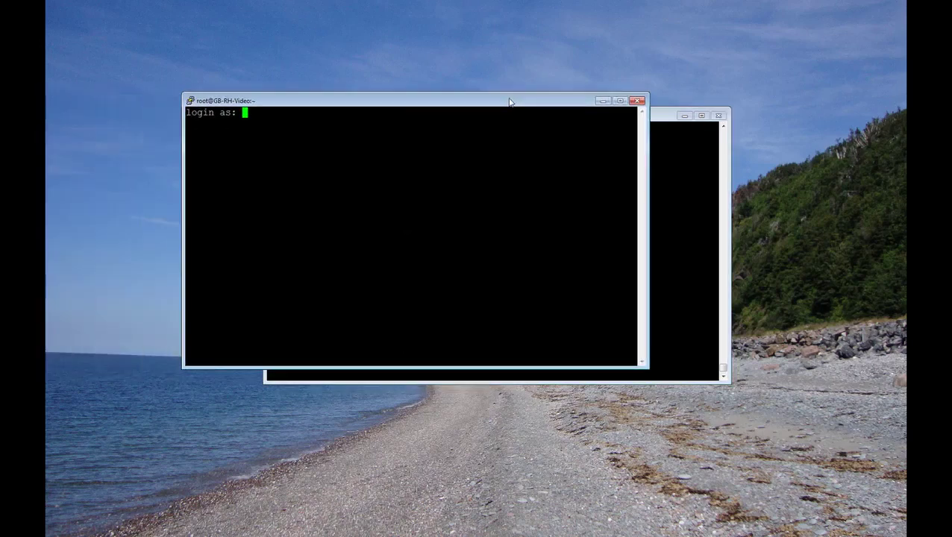
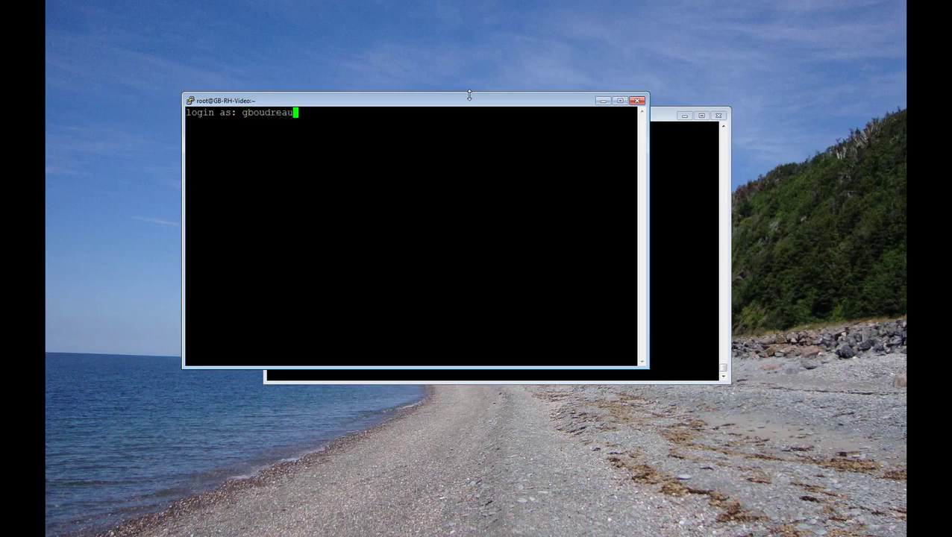
{"action": "key", "text": "Return"}
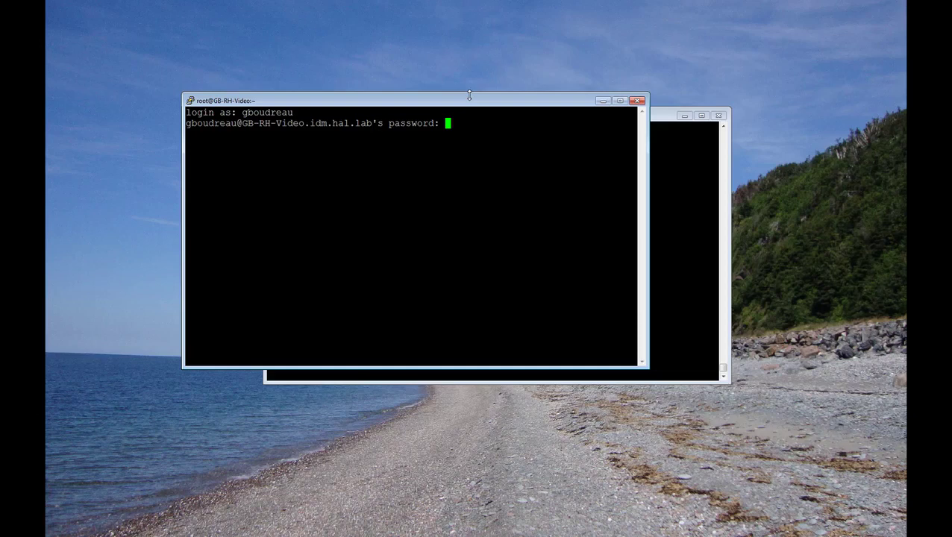
{"action": "key", "text": "Return"}
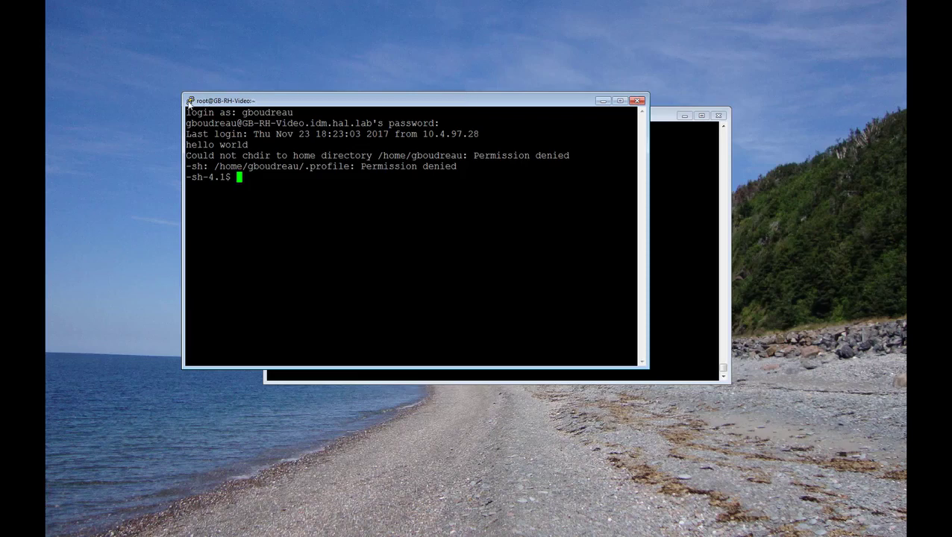
Step: Open another duplicate session and attempt login as joe, getting Access denied
{"action": "left_click", "coordinate": [191, 102]}
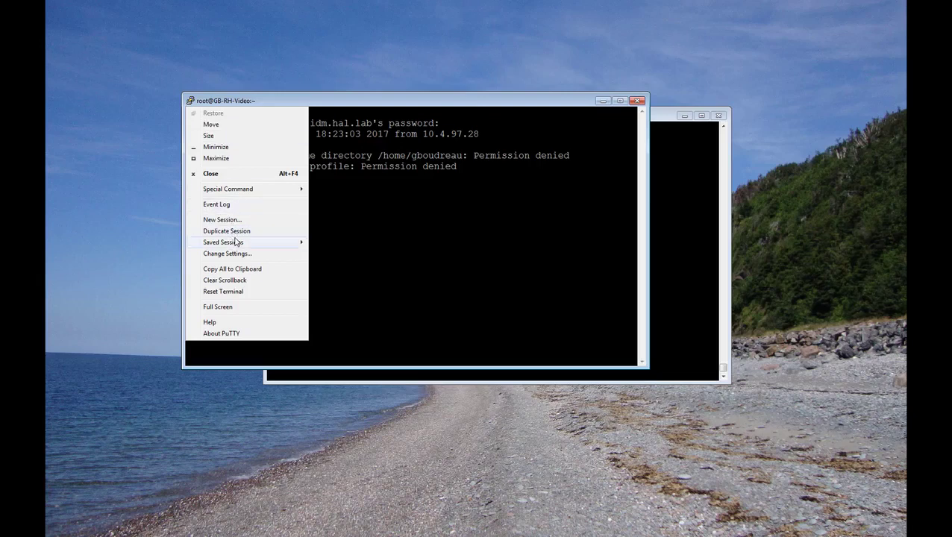
{"action": "mouse_move", "coordinate": [236, 242]}
{"action": "left_click", "coordinate": [65, 177]}
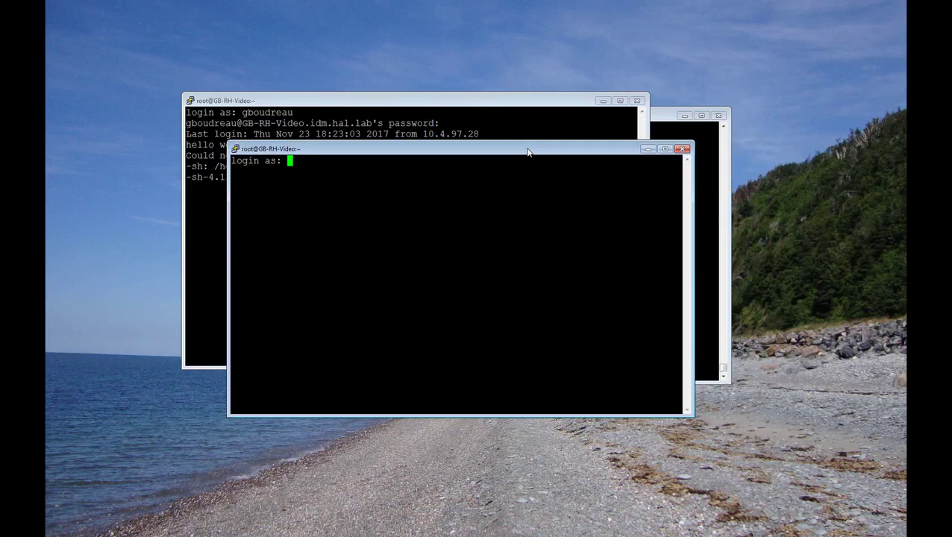
{"action": "type", "text": "joe"}
{"action": "key", "text": "Return"}
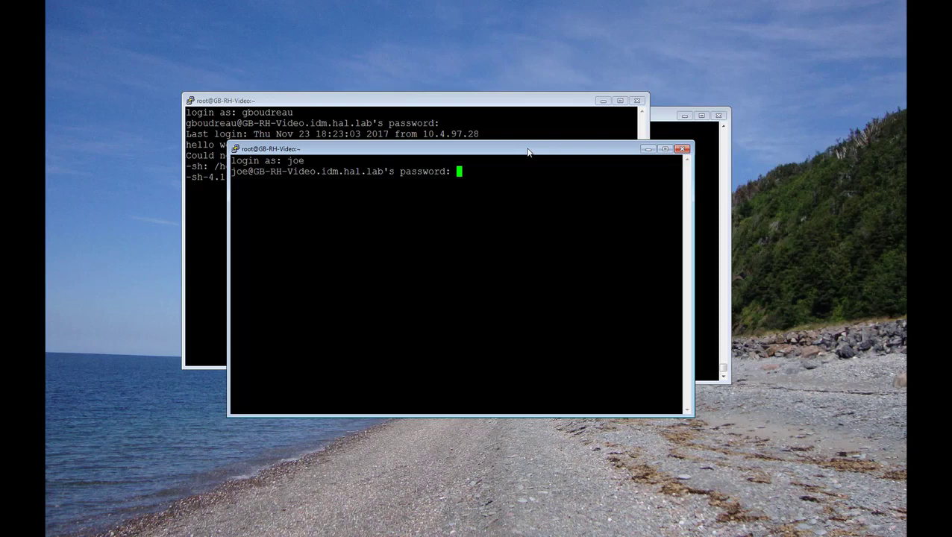
{"action": "key", "text": "Return"}
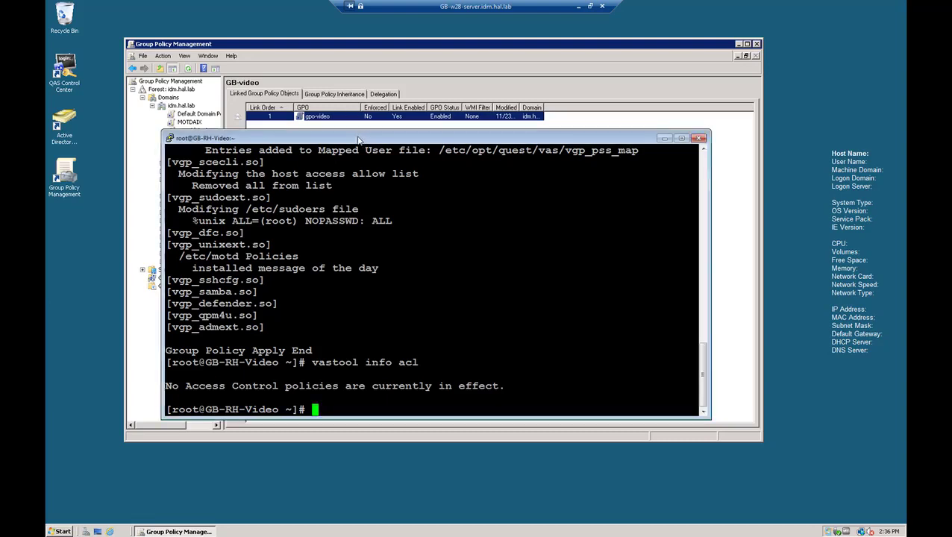
Step: Move the PuTTY window aside to reveal Group Policy Management
{"action": "left_click_drag", "start_coordinate": [361, 139], "coordinate": [172, 211]}
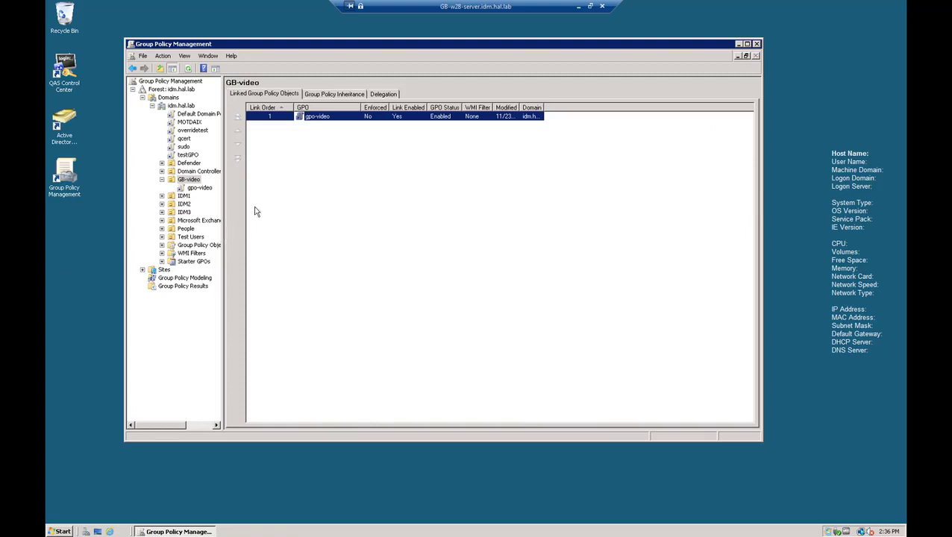
Step: Edit gpo-video and navigate to Unix Settings > Quest Authentication Services > Access Control
{"action": "right_click", "coordinate": [321, 119]}
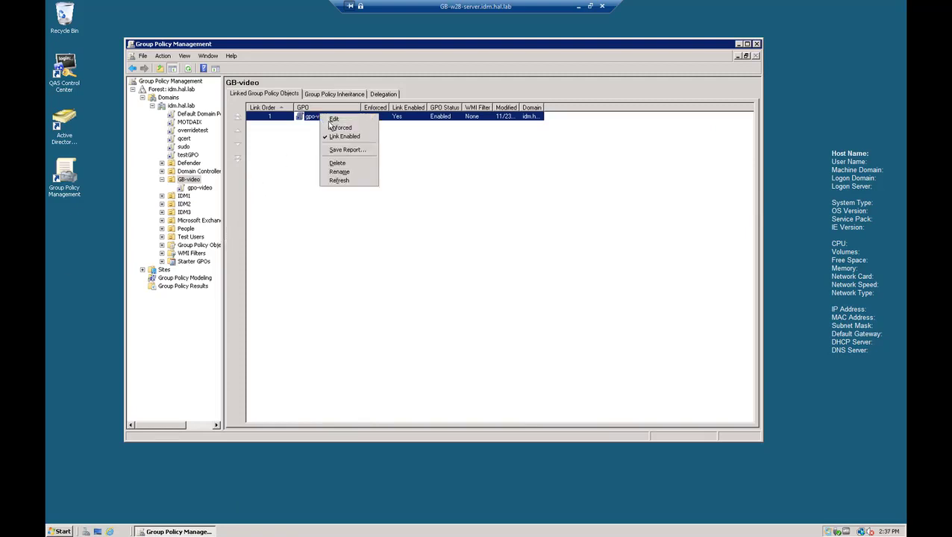
{"action": "left_click", "coordinate": [332, 120]}
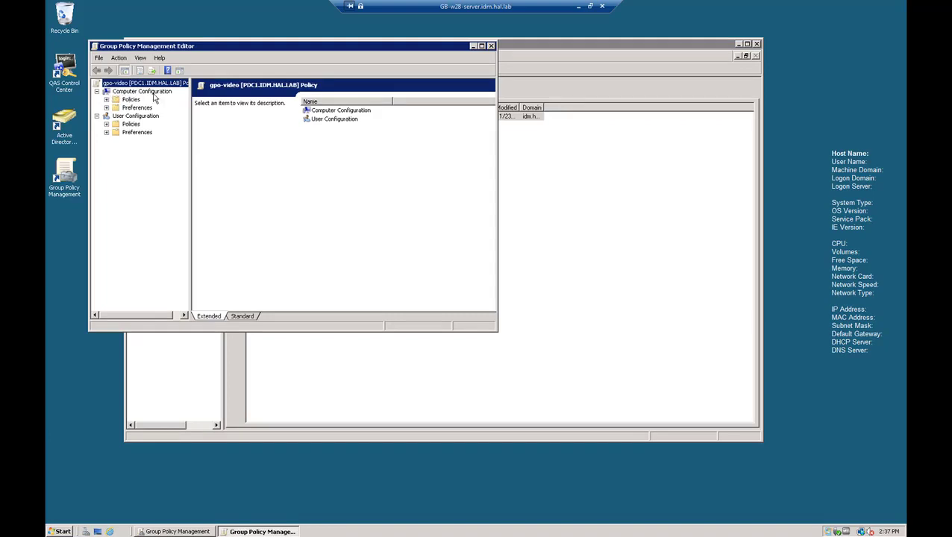
{"action": "left_click", "coordinate": [106, 100]}
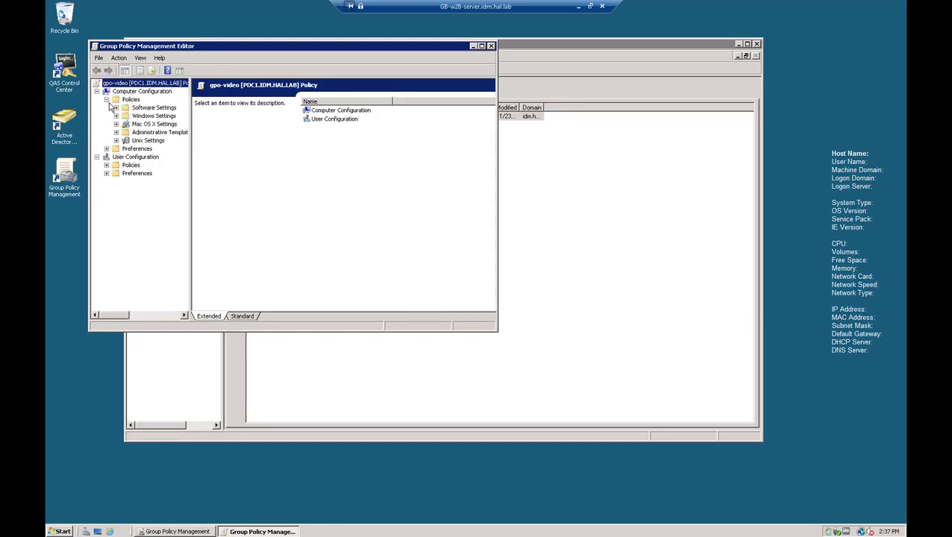
{"action": "left_click", "coordinate": [116, 141]}
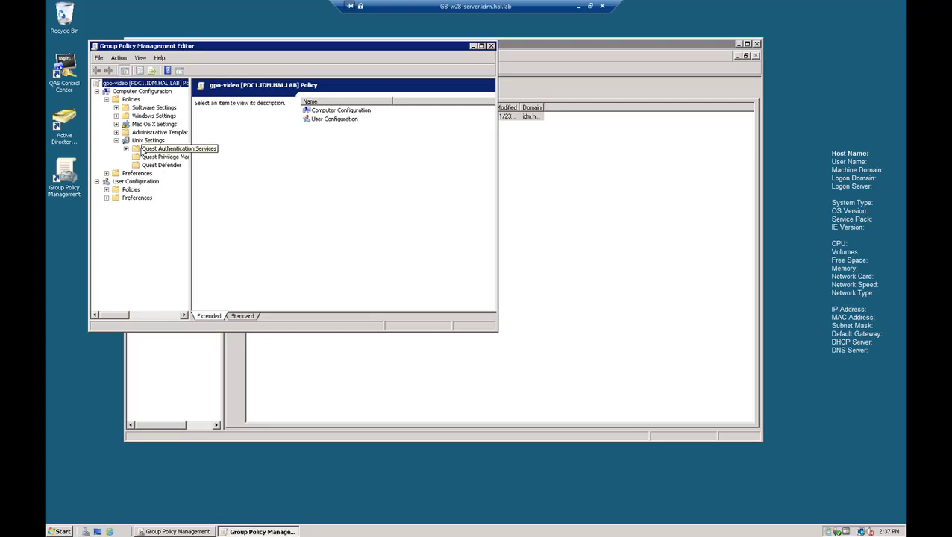
{"action": "left_click", "coordinate": [126, 149]}
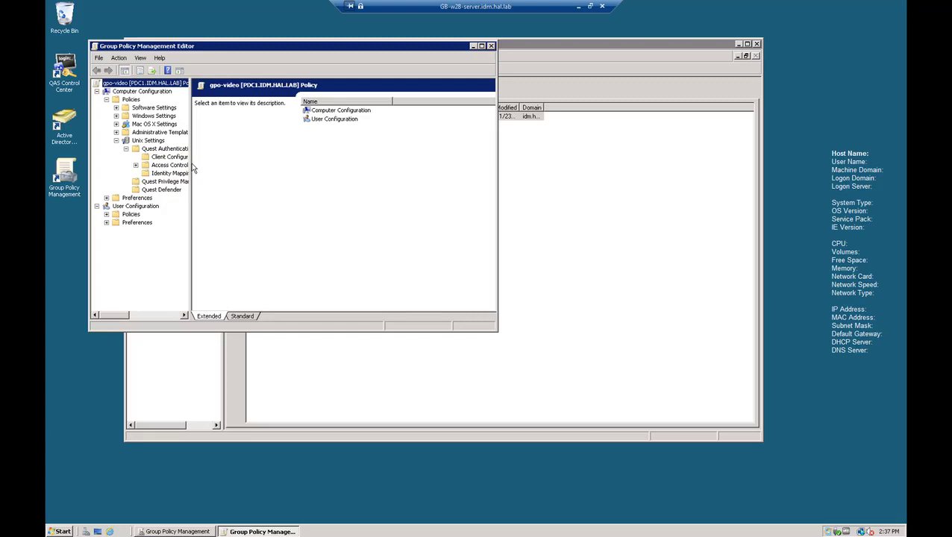
{"action": "left_click_drag", "start_coordinate": [191, 169], "coordinate": [227, 163]}
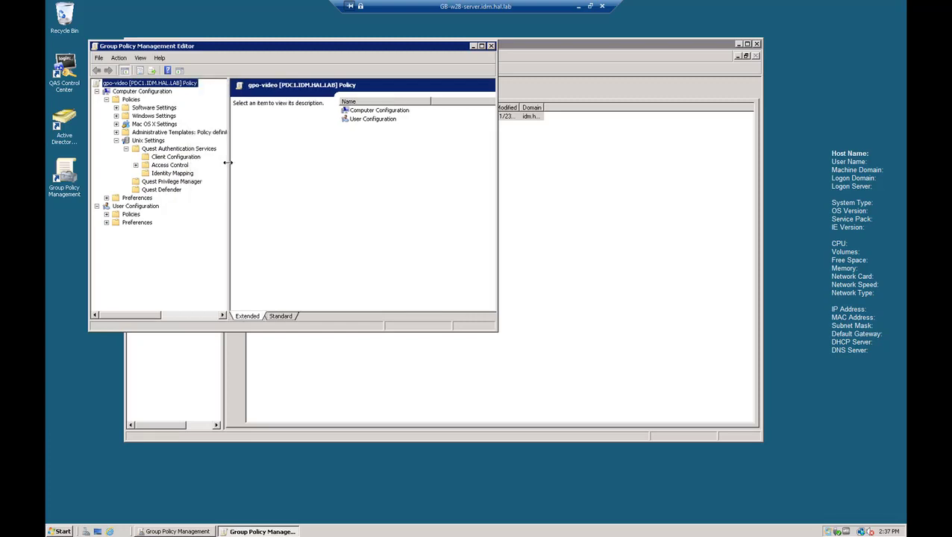
{"action": "left_click", "coordinate": [135, 165]}
{"action": "left_click", "coordinate": [156, 167]}
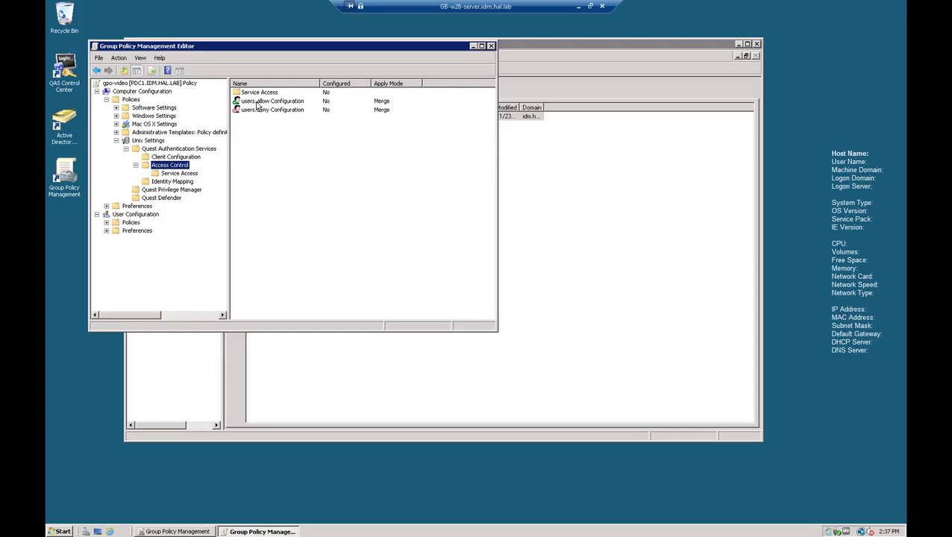
Step: Add the VideoAC group to users.allow Configuration and apply the change
{"action": "double_click", "coordinate": [270, 103]}
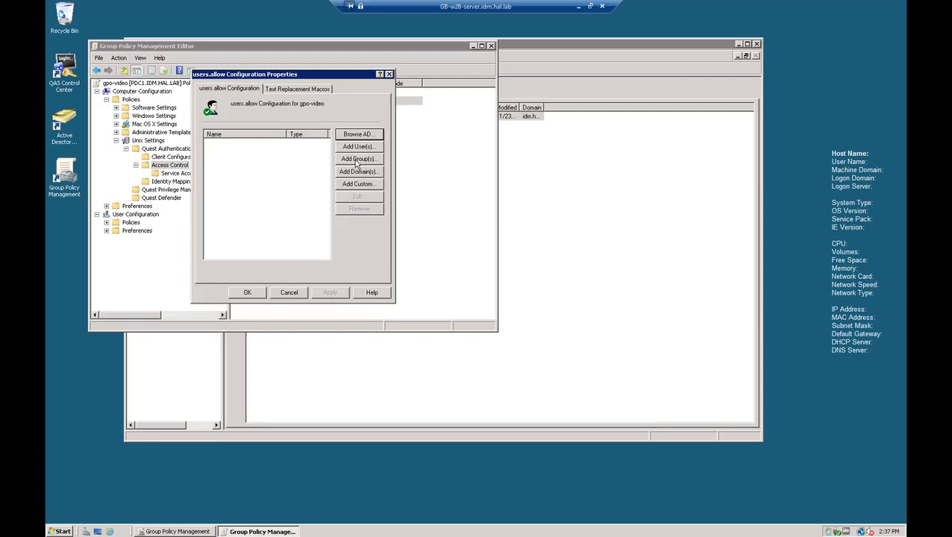
{"action": "left_click", "coordinate": [355, 160]}
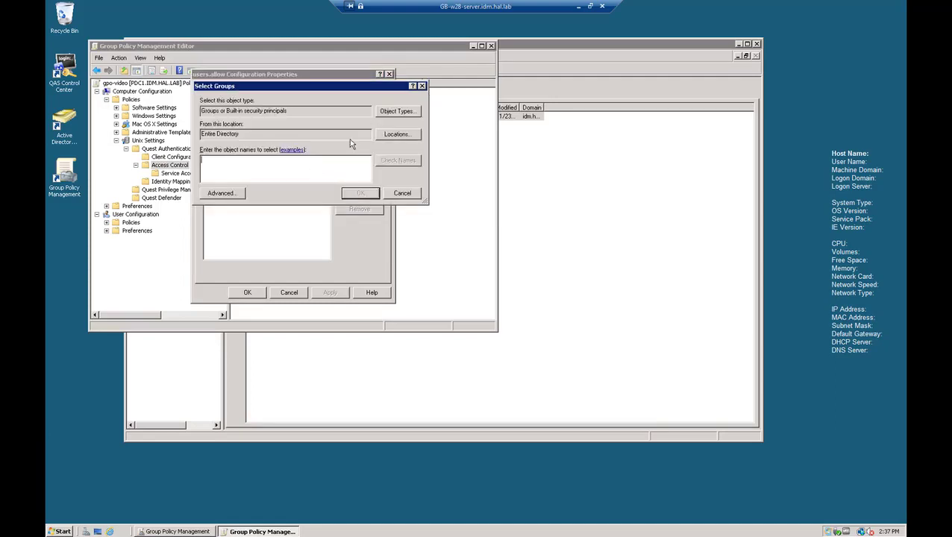
{"action": "type", "text": "VideoAC"}
{"action": "left_click", "coordinate": [410, 163]}
{"action": "left_click", "coordinate": [360, 193]}
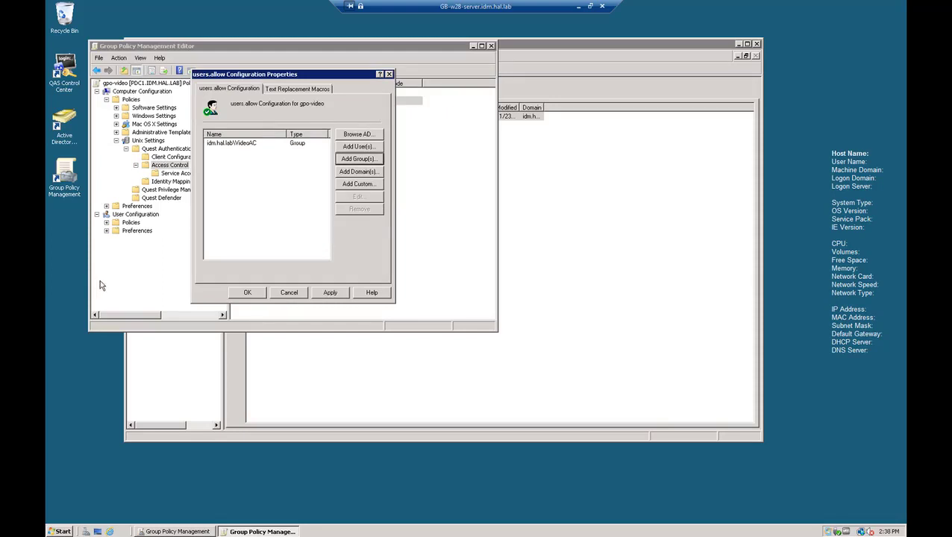
{"action": "left_click", "coordinate": [332, 292]}
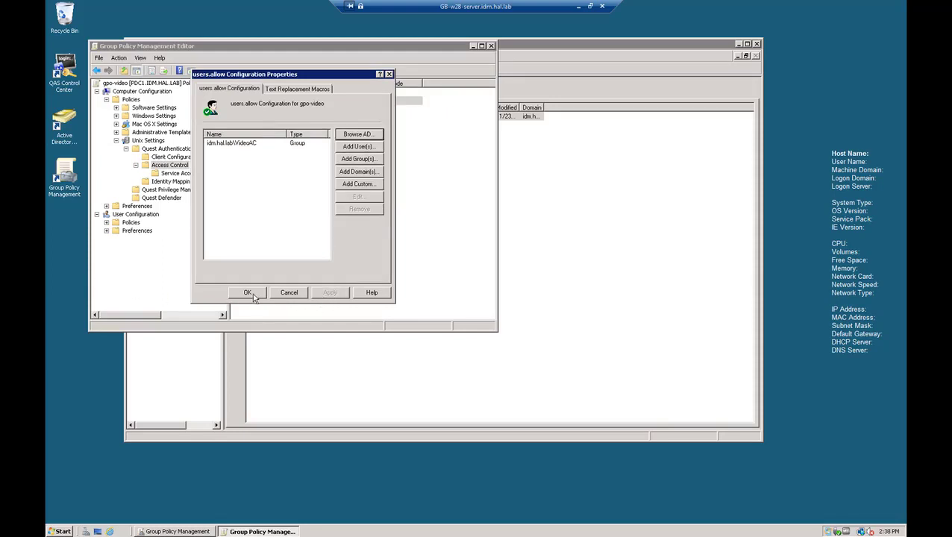
{"action": "left_click", "coordinate": [246, 294]}
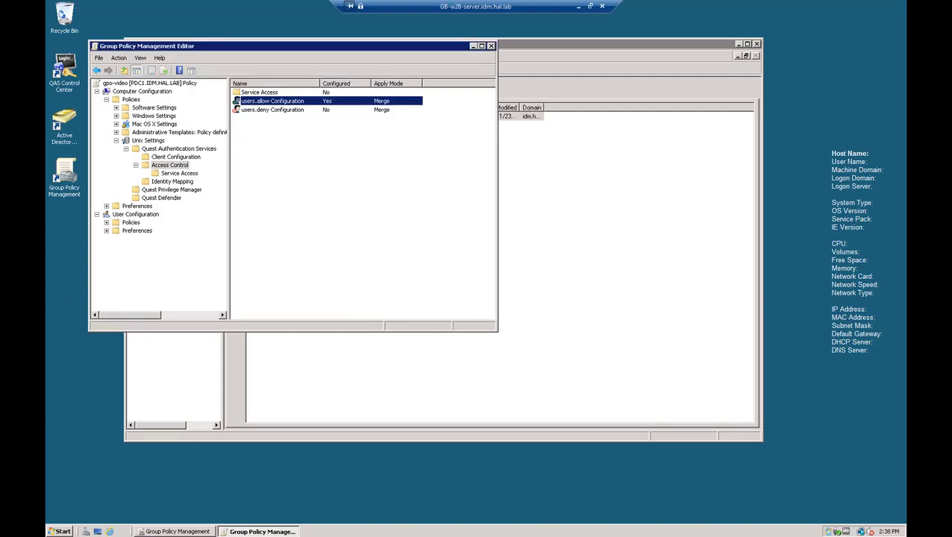
Step: Run vgptool apply on the host and check that users.allow now lists IDM\VideoAC
{"action": "key", "text": "alt+Tab"}
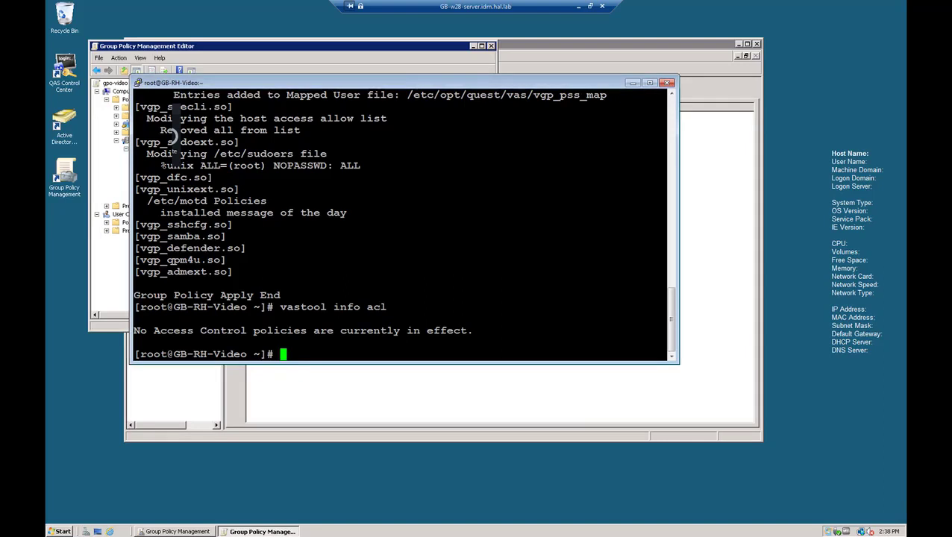
{"action": "type", "text": "vgptool apply"}
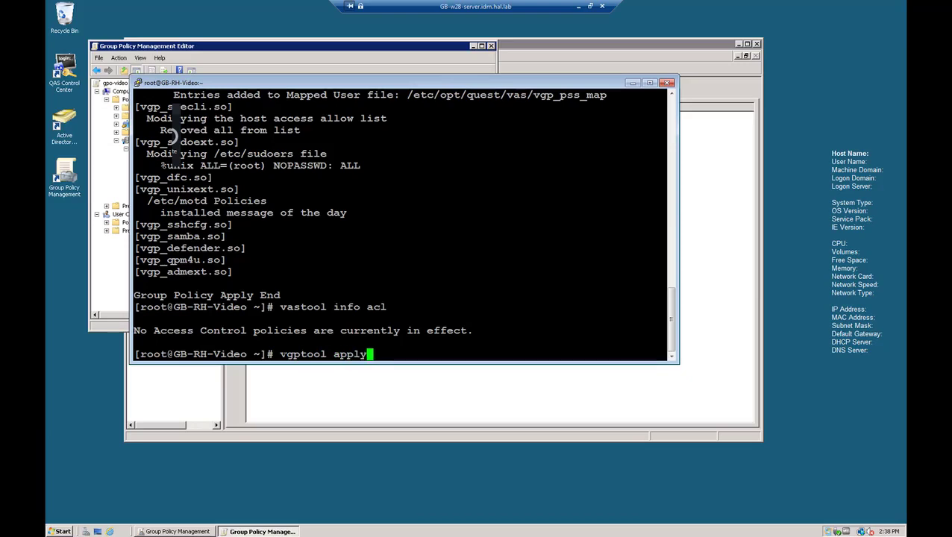
{"action": "key", "text": "Return"}
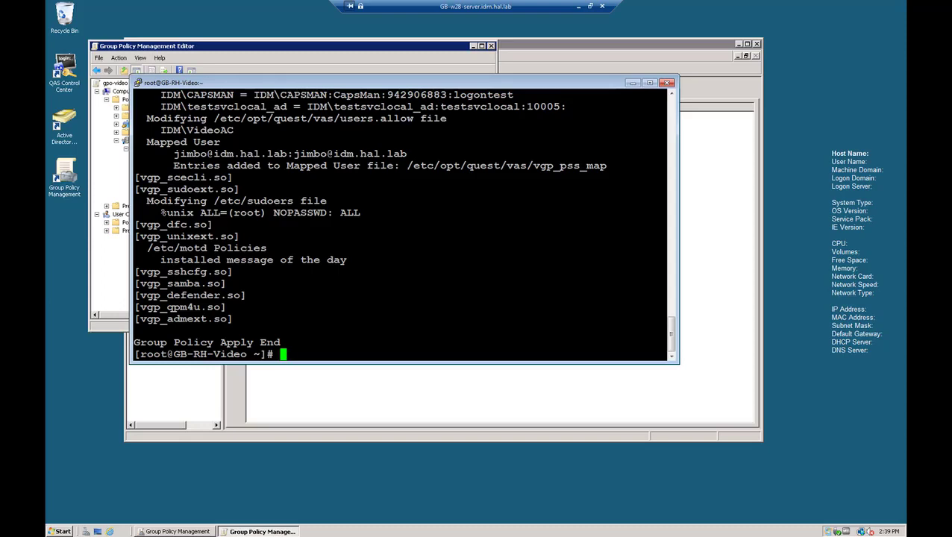
{"action": "left_click_drag", "start_coordinate": [672, 337], "coordinate": [671, 321]}
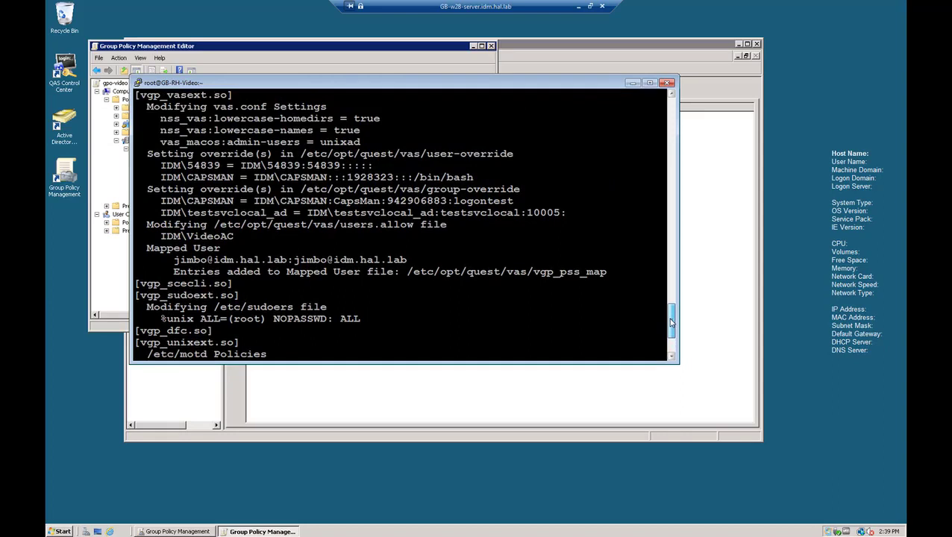
{"action": "left_click_drag", "start_coordinate": [214, 224], "coordinate": [233, 225]}
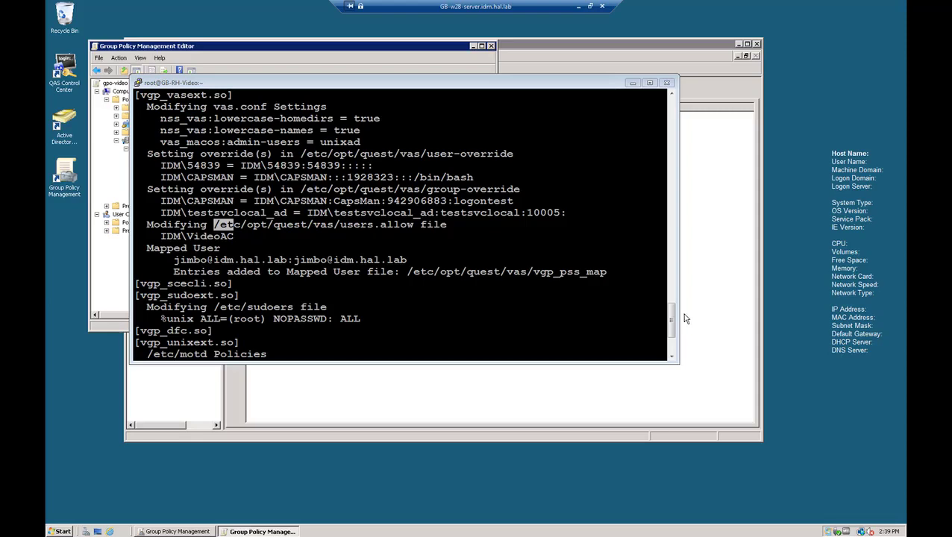
{"action": "left_click_drag", "start_coordinate": [673, 319], "coordinate": [672, 336]}
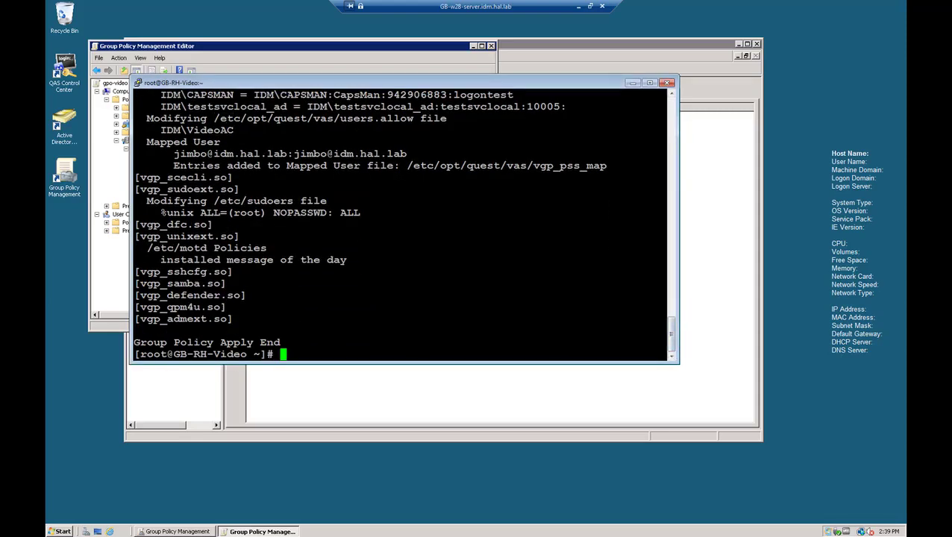
Step: Run vastool info acl to see the IDM\VideoAC allow rule, then list VideoAC group members
{"action": "type", "text": "vastool info acl"}
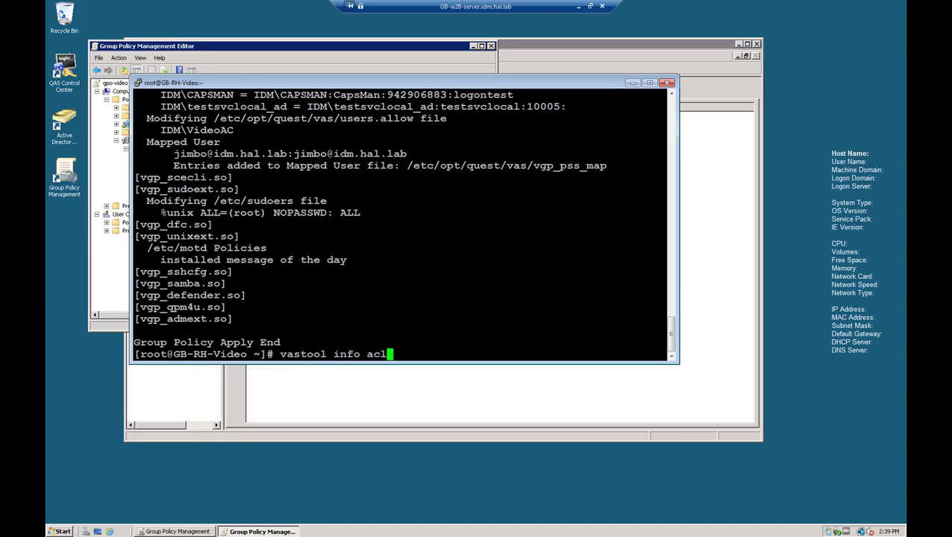
{"action": "key", "text": "Return"}
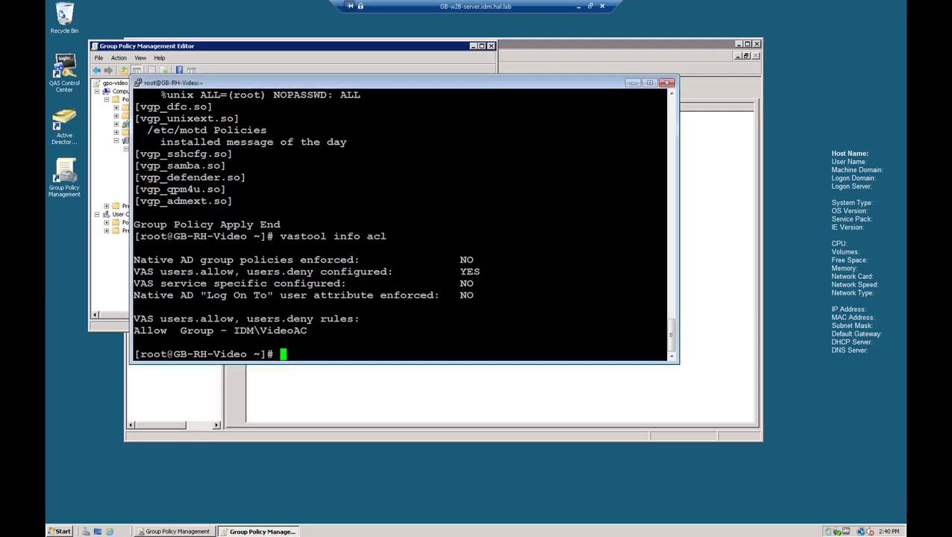
{"action": "type", "text": "vat"}
{"action": "key", "text": "BackSpace"}
{"action": "type", "text": "stool list "}
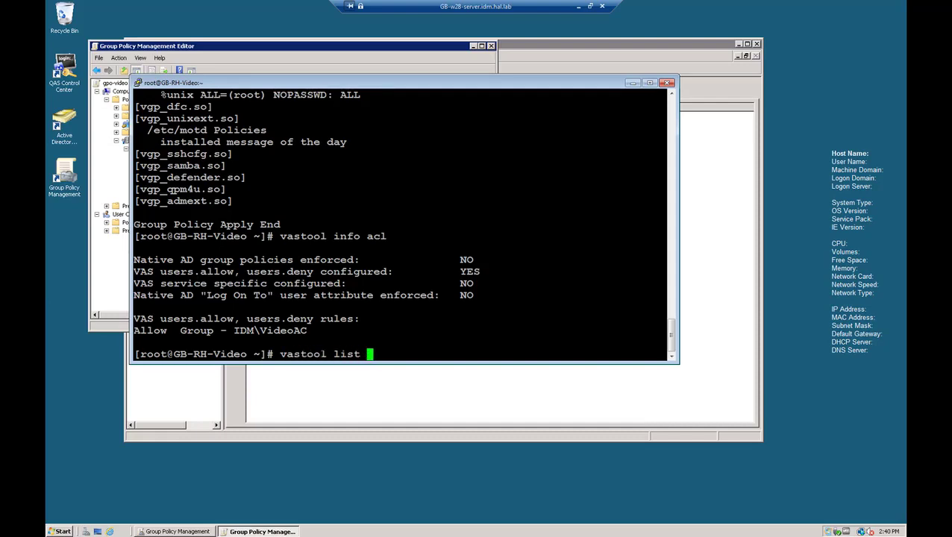
{"action": "type", "text": "group Video"}
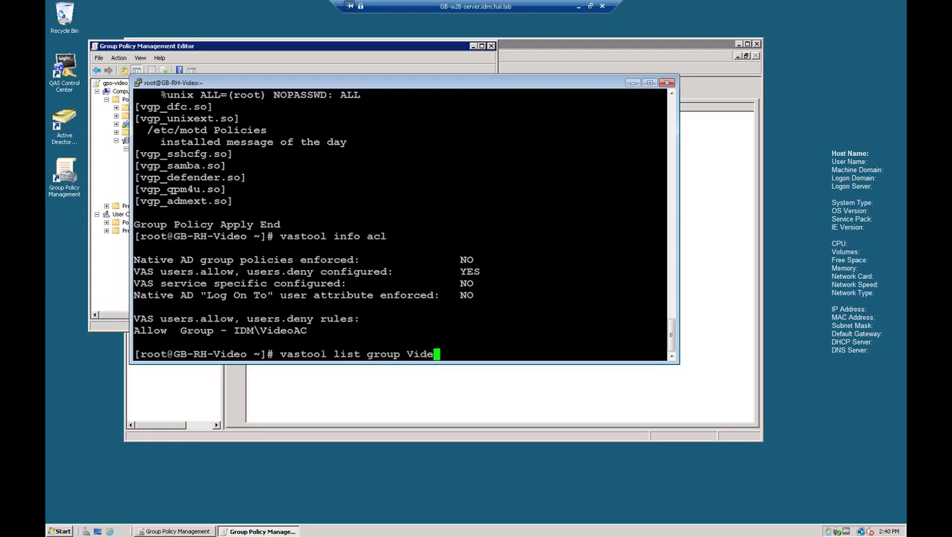
{"action": "type", "text": "AC"}
{"action": "key", "text": "Return"}
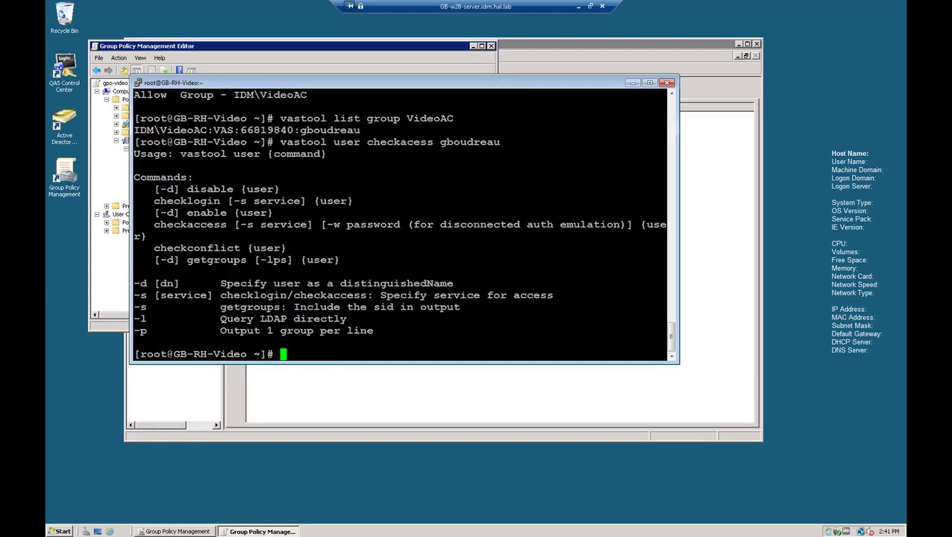
Step: Run vastool user checkaccess: the VideoAC member is ALLOWED, the non-member is DENIED
{"action": "type", "text": "vastool user"}
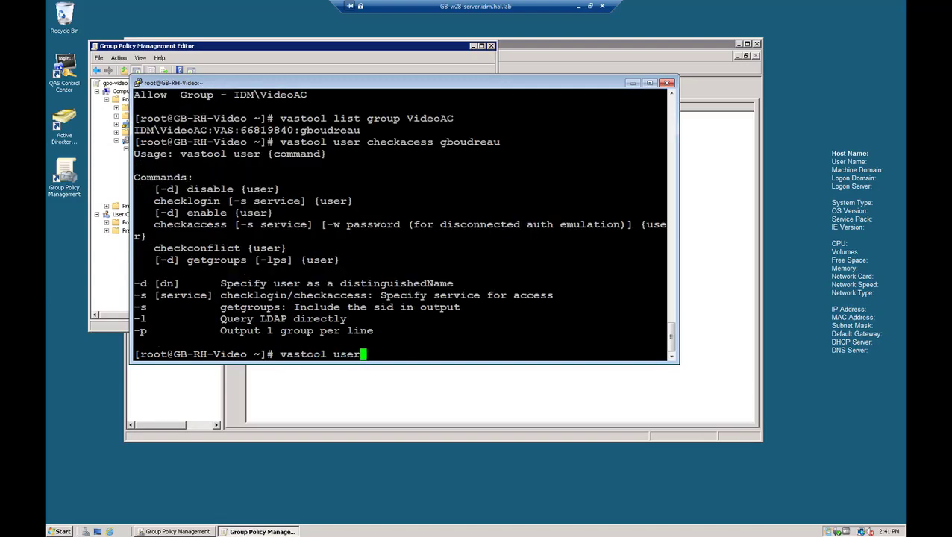
{"action": "type", "text": " checka"}
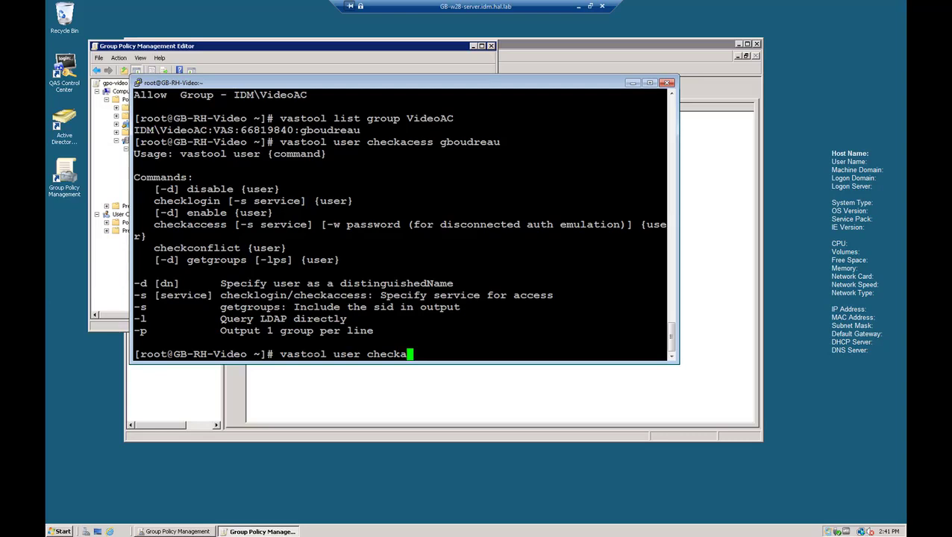
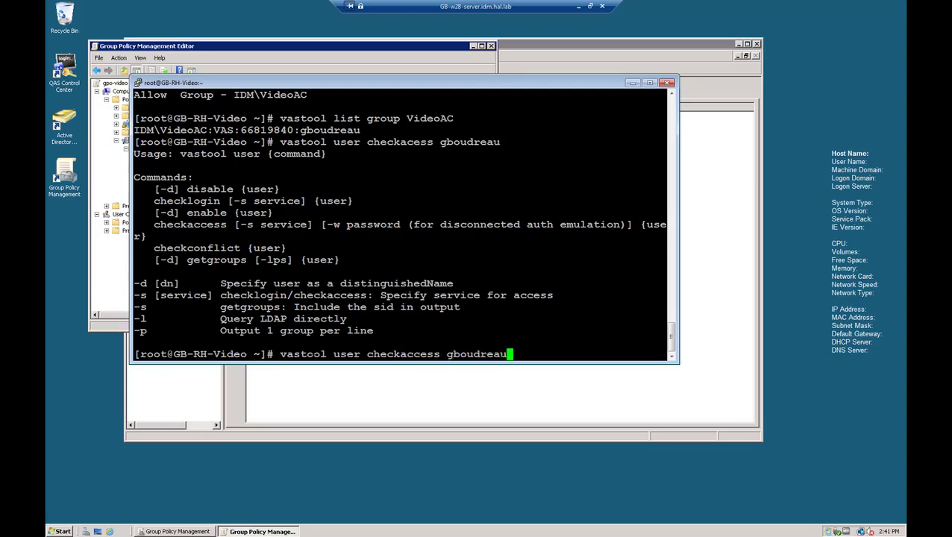
{"action": "key", "text": "Return"}
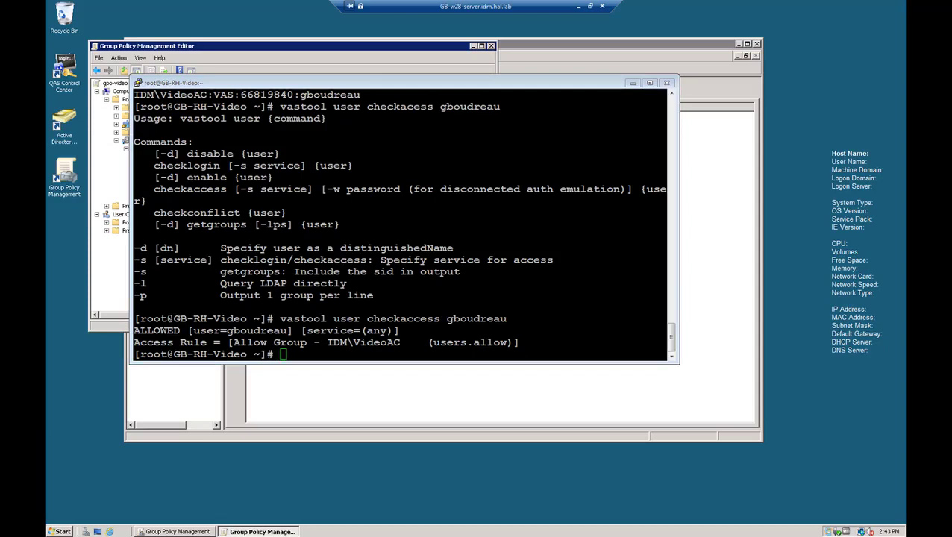
{"action": "left_click", "coordinate": [284, 356]}
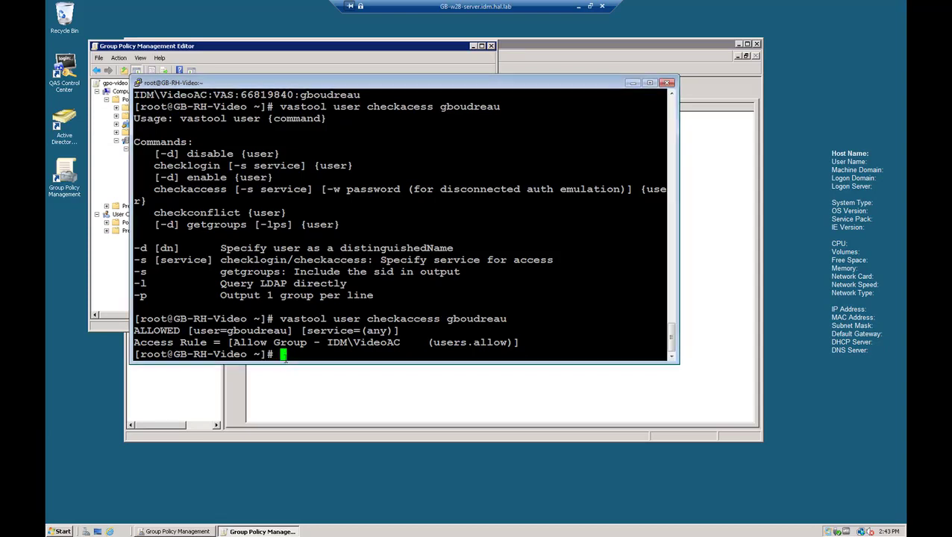
{"action": "type", "text": "vastool user "}
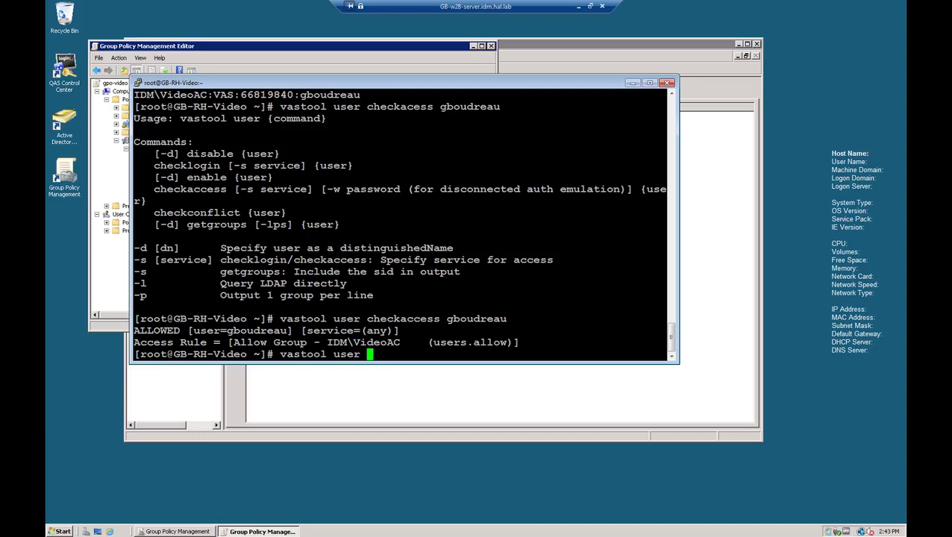
{"action": "type", "text": "checkacce"}
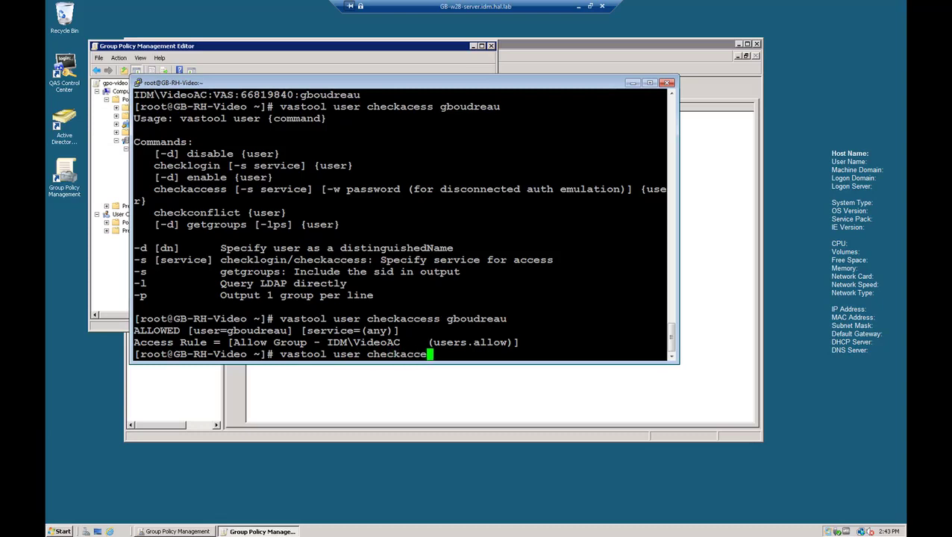
{"action": "type", "text": "ss joe"}
{"action": "key", "text": "Return"}
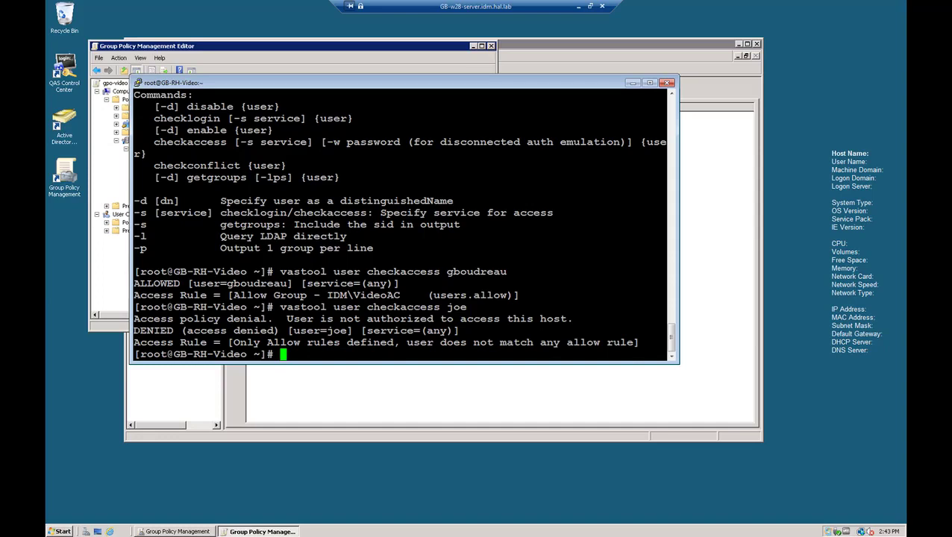
{"action": "left_click_drag", "start_coordinate": [133, 331], "coordinate": [279, 331]}
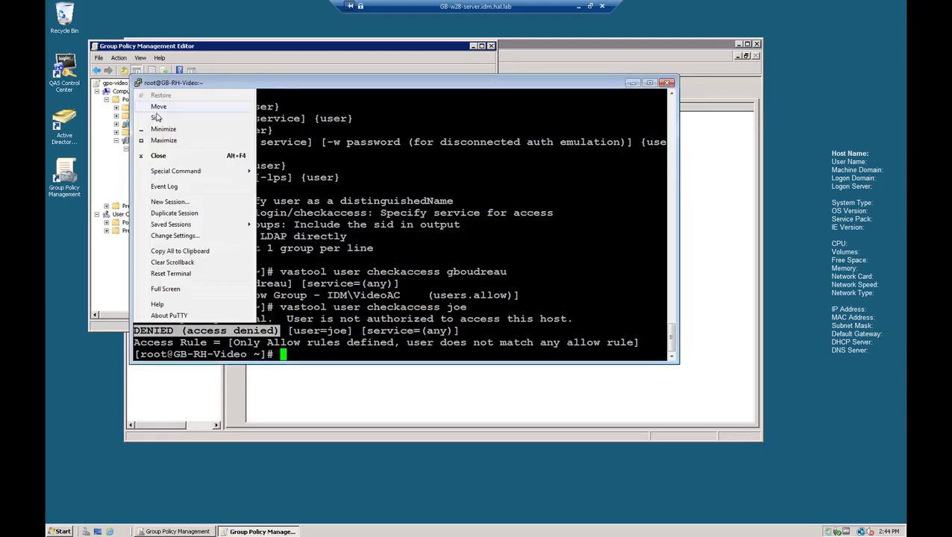
Step: Duplicate the session and log in successfully as the VideoAC group member
{"action": "left_click", "coordinate": [172, 214]}
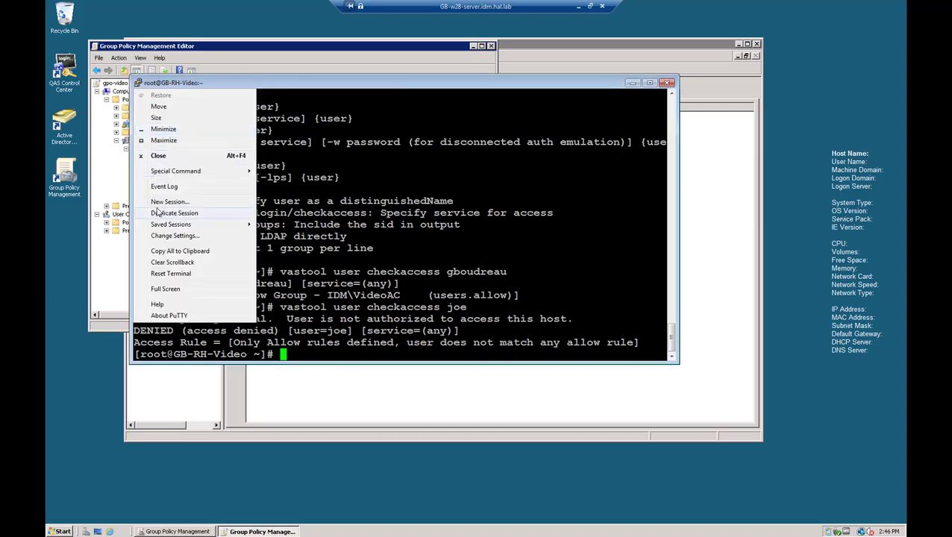
{"action": "left_click", "coordinate": [158, 213]}
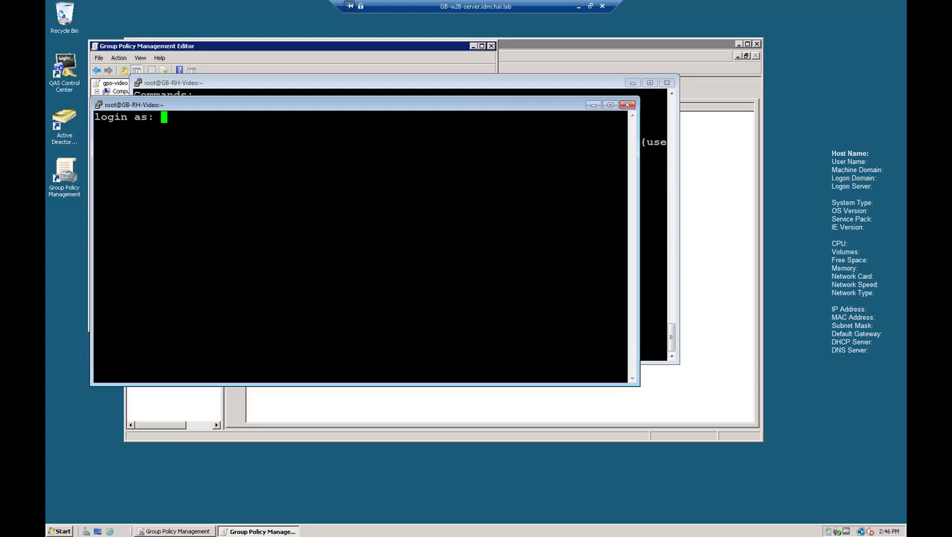
{"action": "key", "text": "Return"}
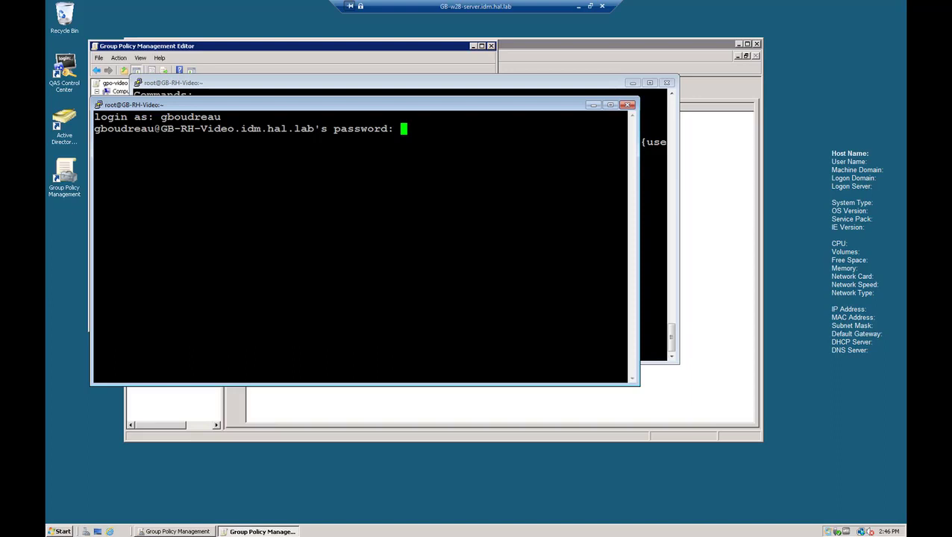
{"action": "key", "text": "Return"}
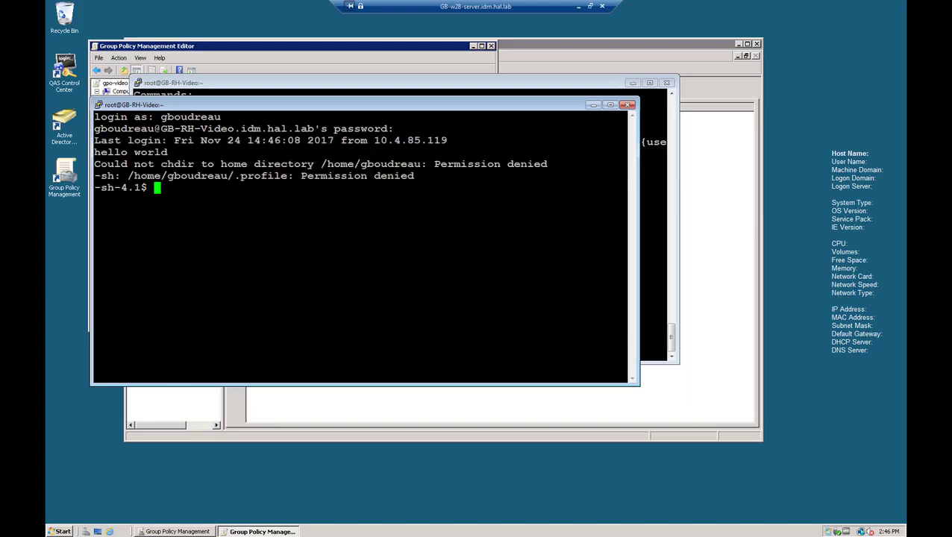
Step: Duplicate the session again and try logging in as the non-member user, getting Access denied
{"action": "left_click", "coordinate": [98, 105]}
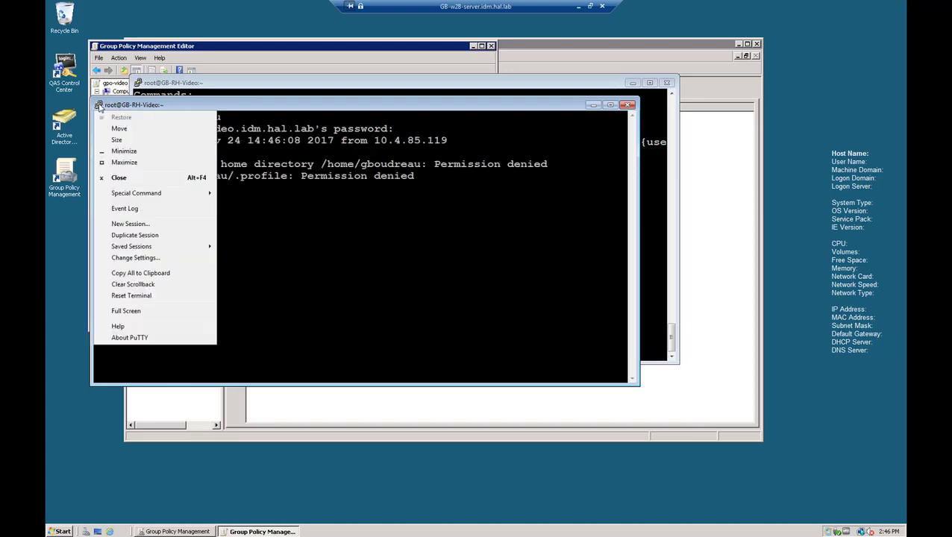
{"action": "left_click", "coordinate": [134, 236]}
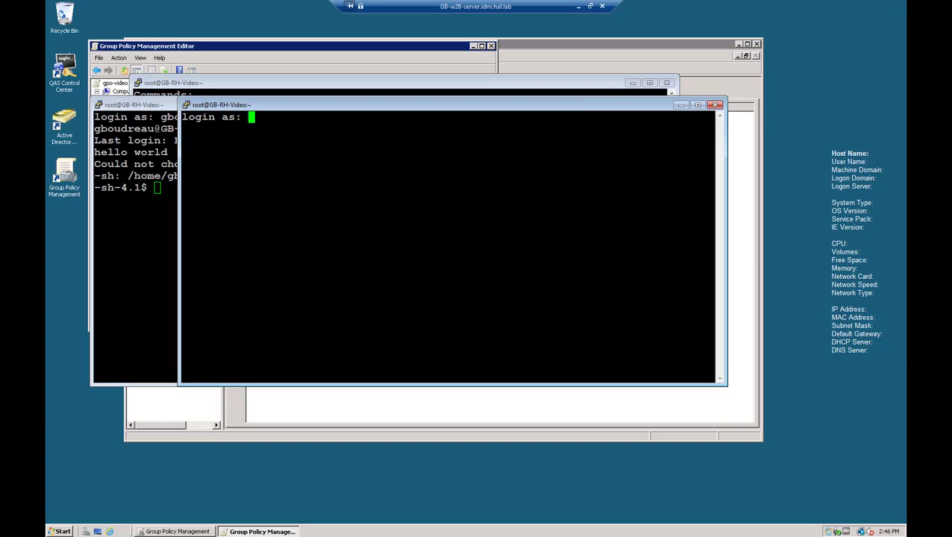
{"action": "type", "text": "joe"}
{"action": "key", "text": "Return"}
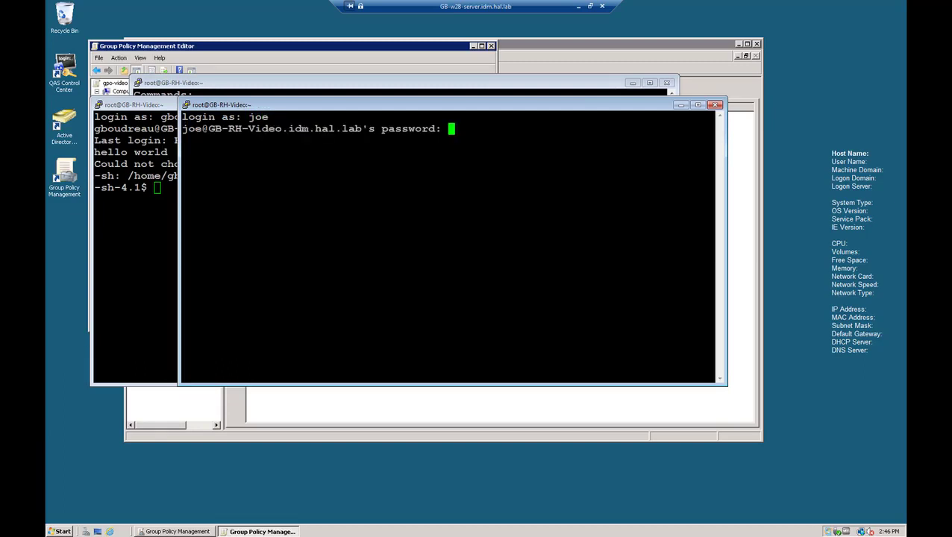
{"action": "key", "text": "Return"}
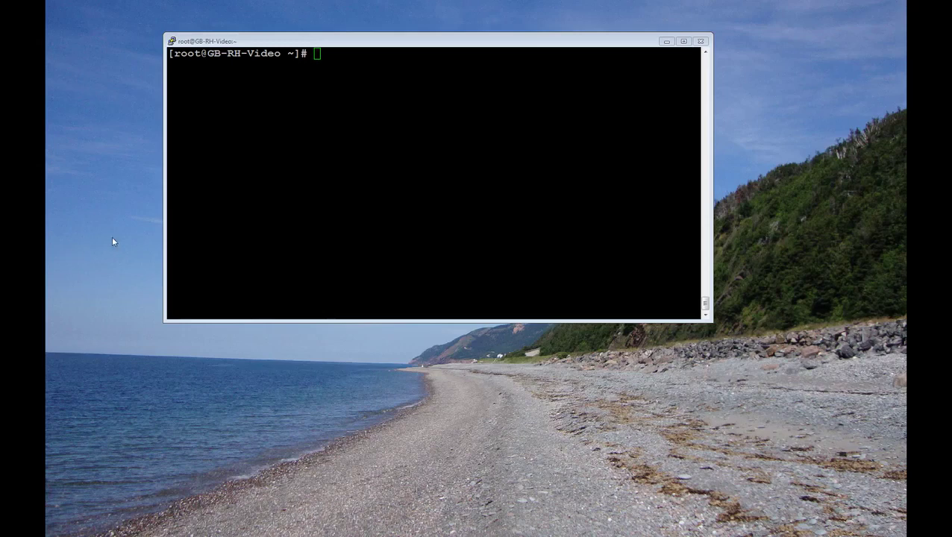
Step: Confirm with vastool info acl that no access policies apply, then cd to /etc/opt/quest/vas
{"action": "key", "text": "alt+Tab"}
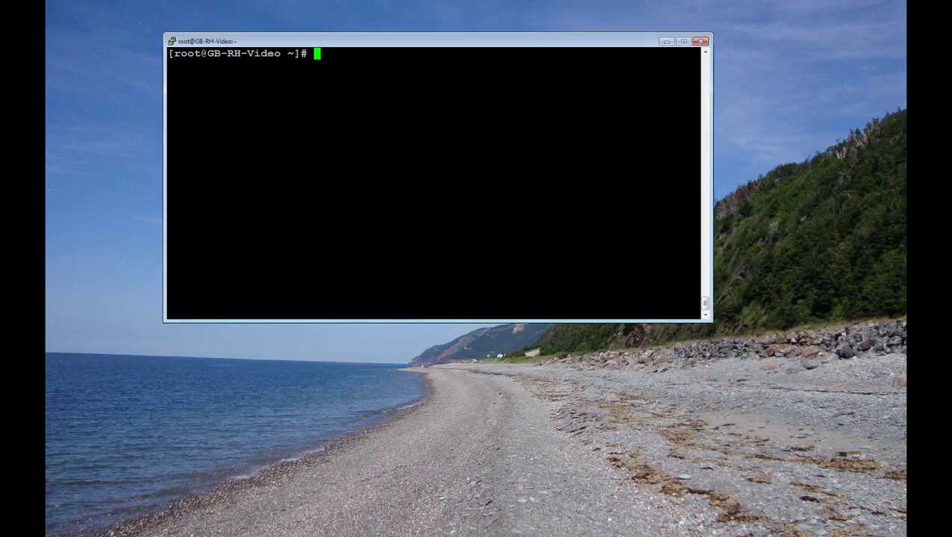
{"action": "type", "text": "vastool info a"}
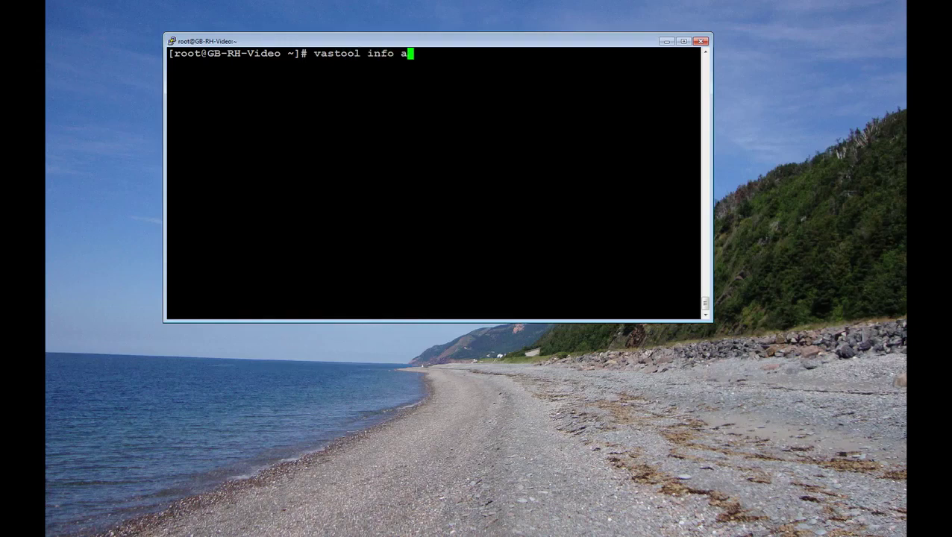
{"action": "type", "text": "cl"}
{"action": "key", "text": "Return"}
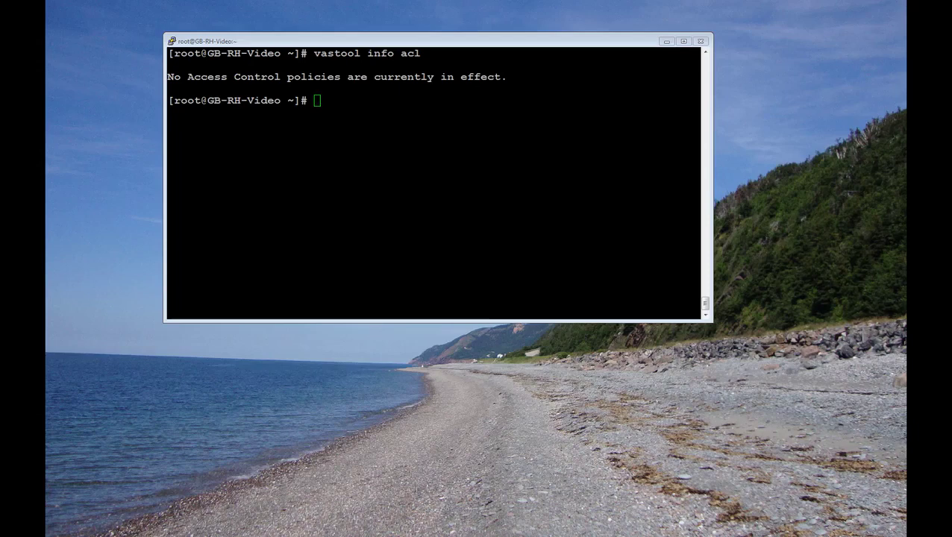
{"action": "type", "text": "cd /e"}
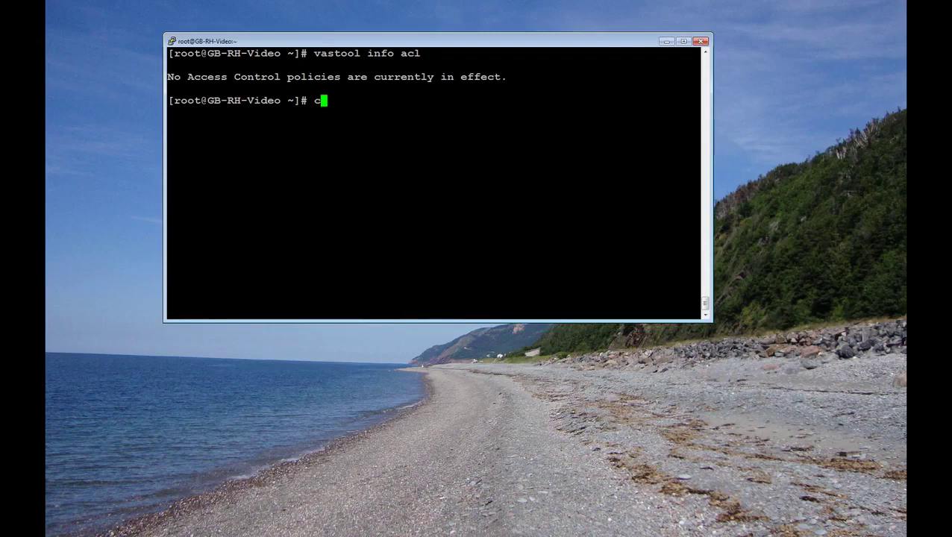
{"action": "type", "text": "tc/opt/quest"}
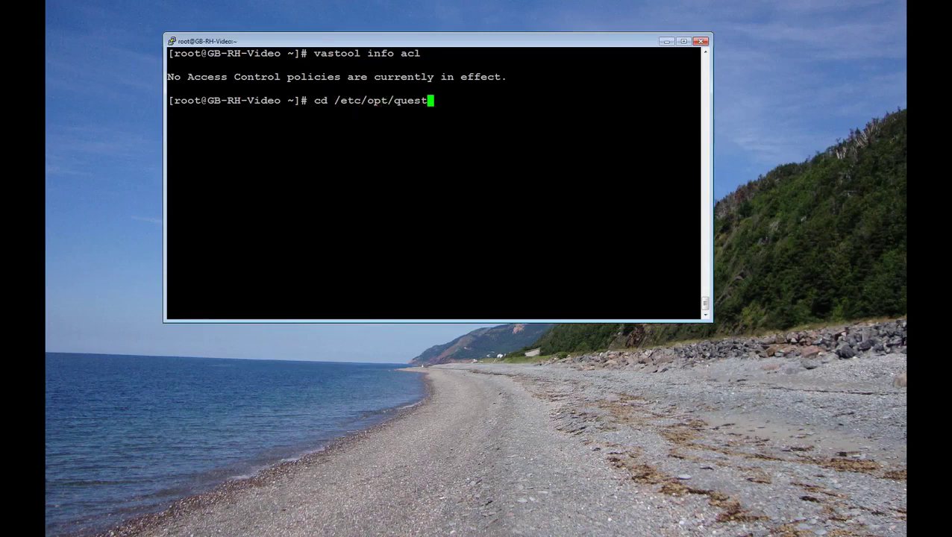
{"action": "type", "text": "/vas"}
{"action": "key", "text": "Return"}
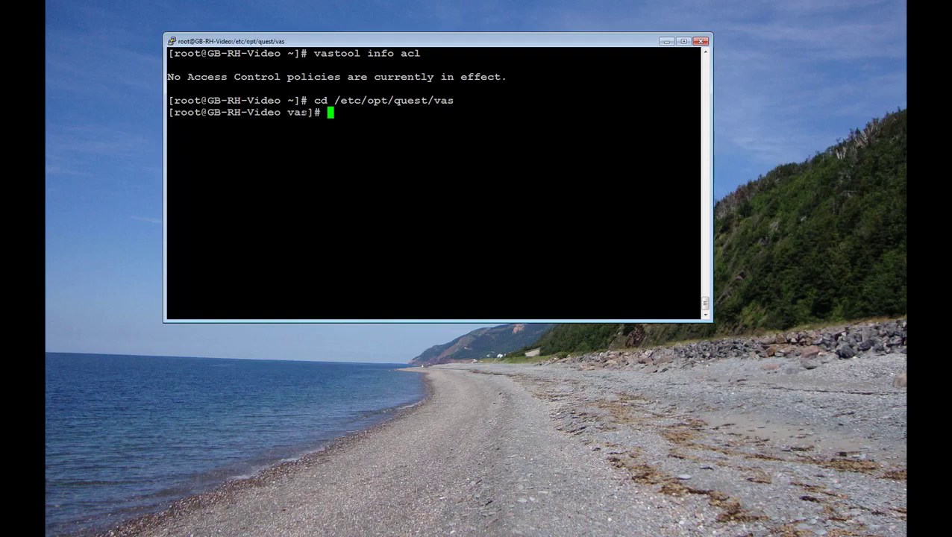
Step: List the vas directory with ls -l and enlarge the Allow/Deny file conflicts article
{"action": "type", "text": "ls -l"}
{"action": "key", "text": "Return"}
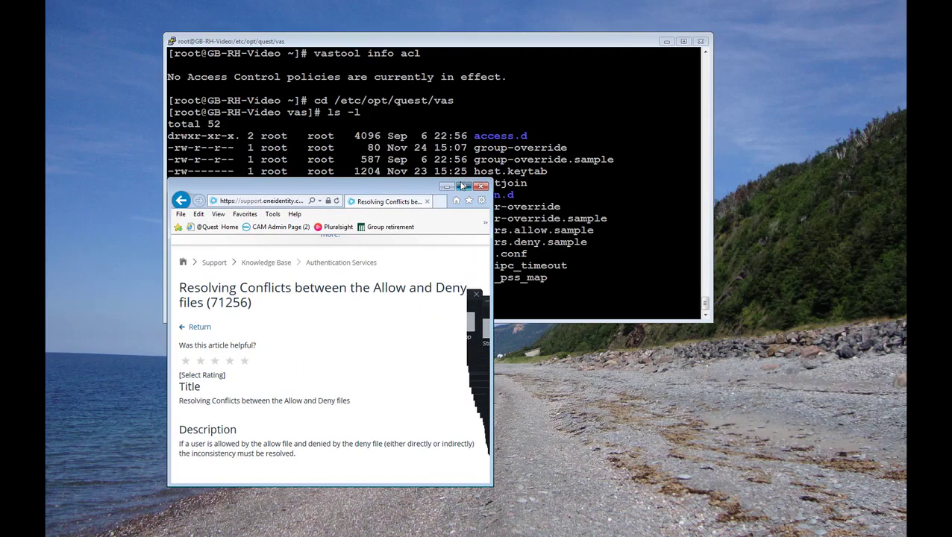
{"action": "double_click", "coordinate": [459, 183]}
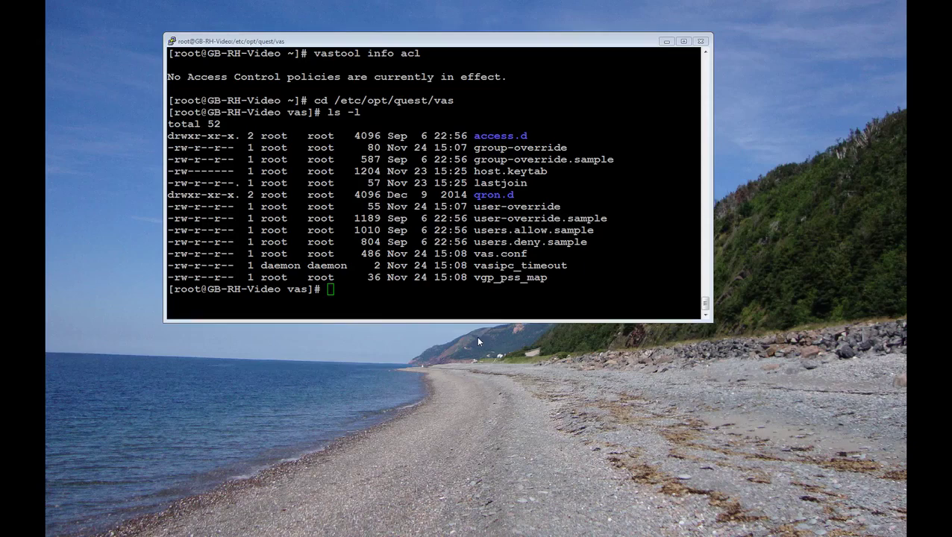
Step: Enter touch users.allow at the terminal prompt
{"action": "key", "text": "alt+Tab"}
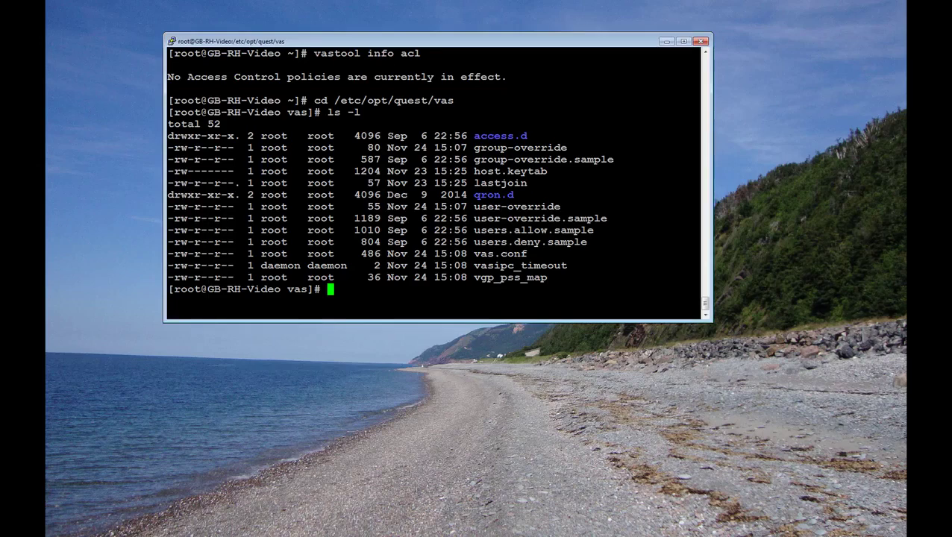
{"action": "type", "text": "touch user"}
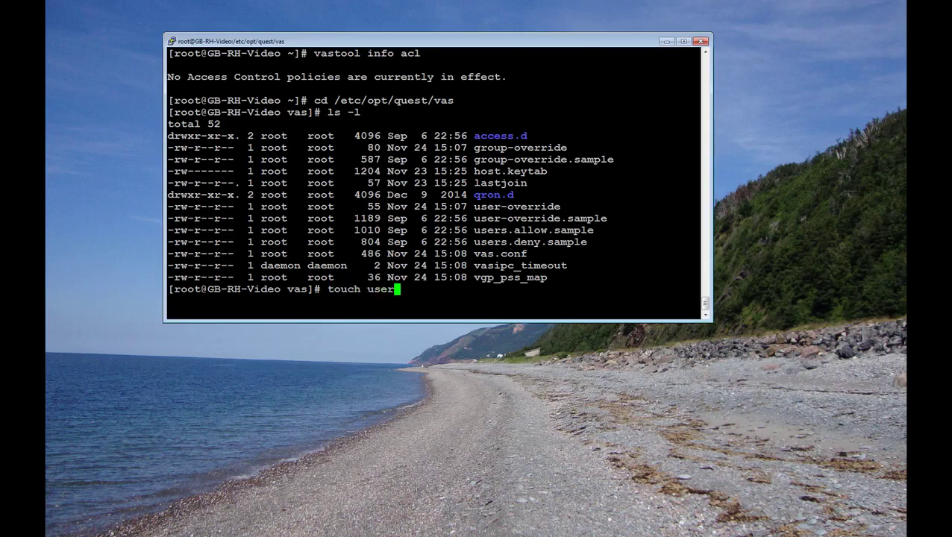
{"action": "type", "text": "s.allow"}
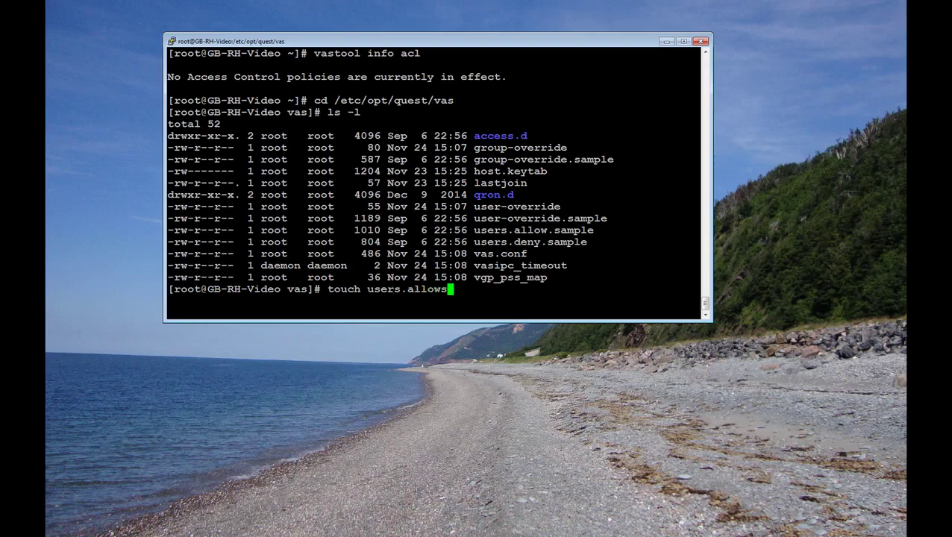
Step: Create an empty users.allow file and open it in vi
{"action": "key", "text": "Return"}
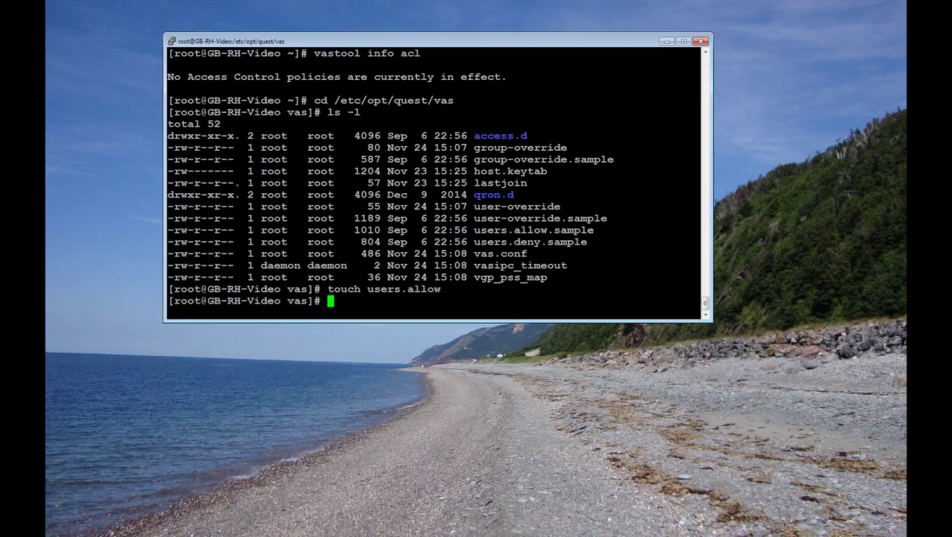
{"action": "type", "text": "vi users.allow"}
{"action": "key", "text": "Return"}
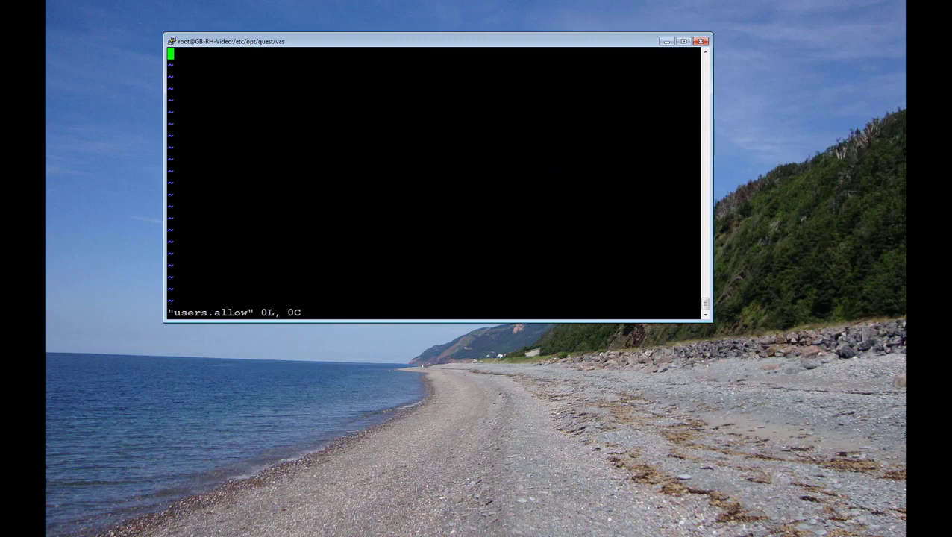
Step: Add IDM\VideoAC and the domain user's idm.hal.lab principal name, then save with :wq!
{"action": "key", "text": "i"}
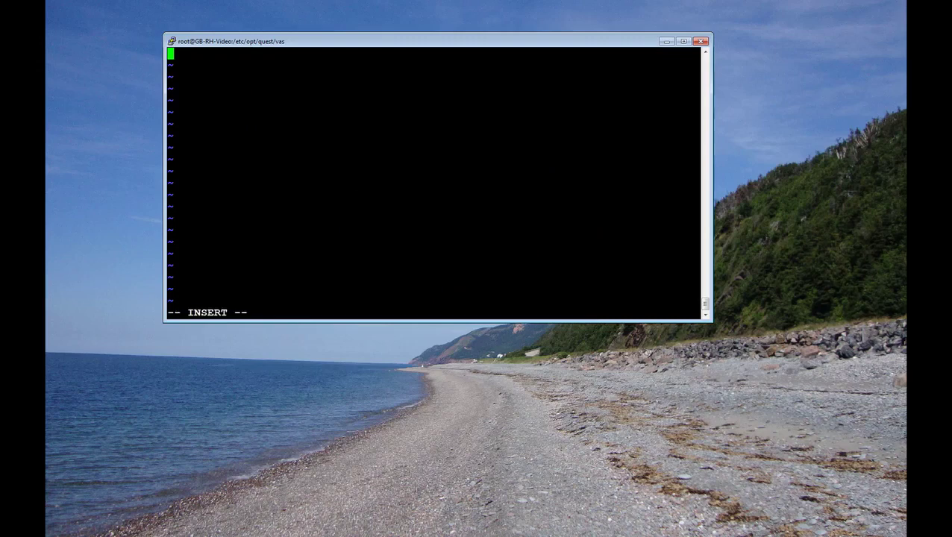
{"action": "type", "text": "IDM\\Video"}
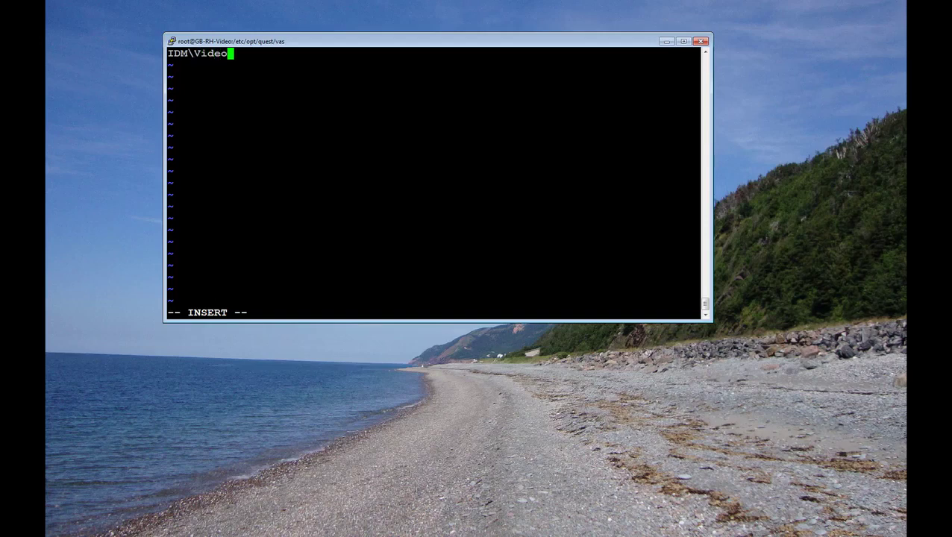
{"action": "type", "text": "AC"}
{"action": "key", "text": "Return"}
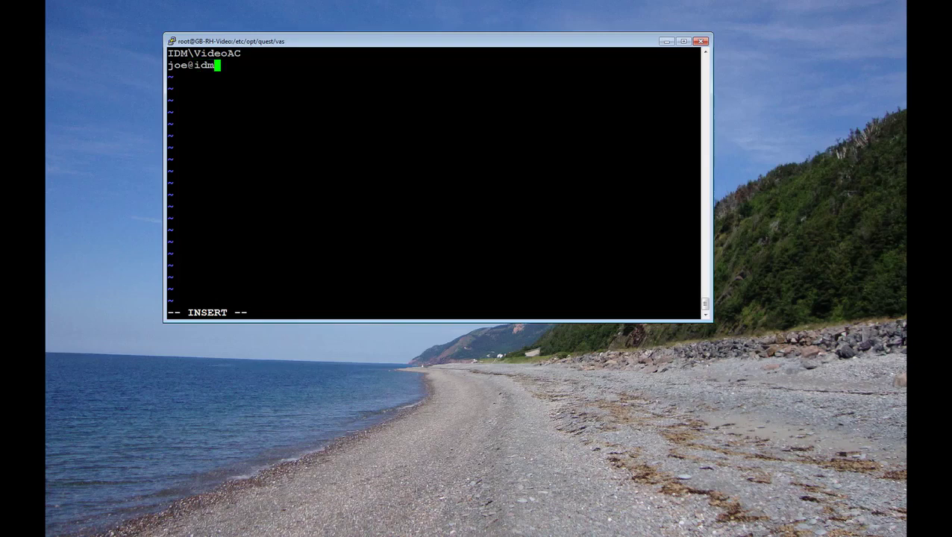
{"action": "key", "text": "Left"}
{"action": "key", "text": "Left"}
{"action": "key", "text": "Left"}
{"action": "key", "text": "End"}
{"action": "key", "text": "Escape"}
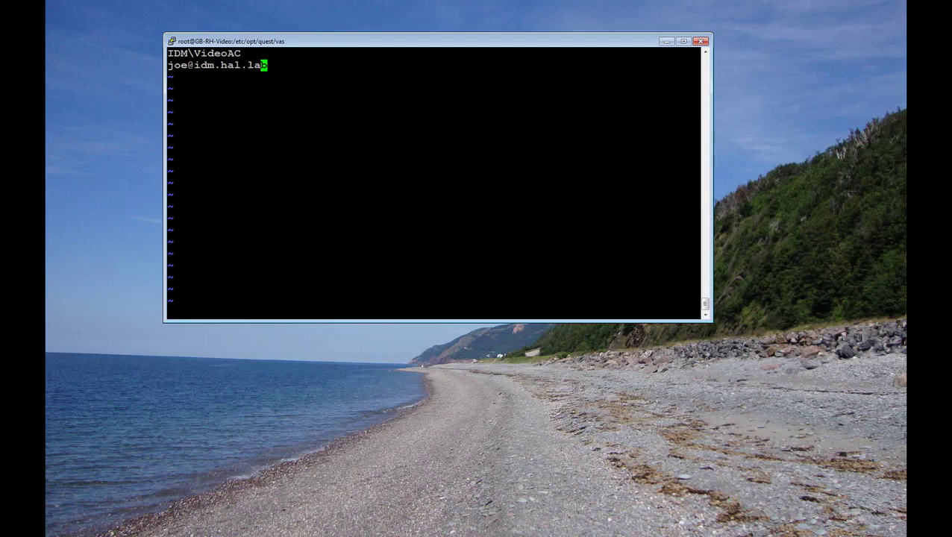
{"action": "type", "text": ":wq!"}
{"action": "key", "text": "Return"}
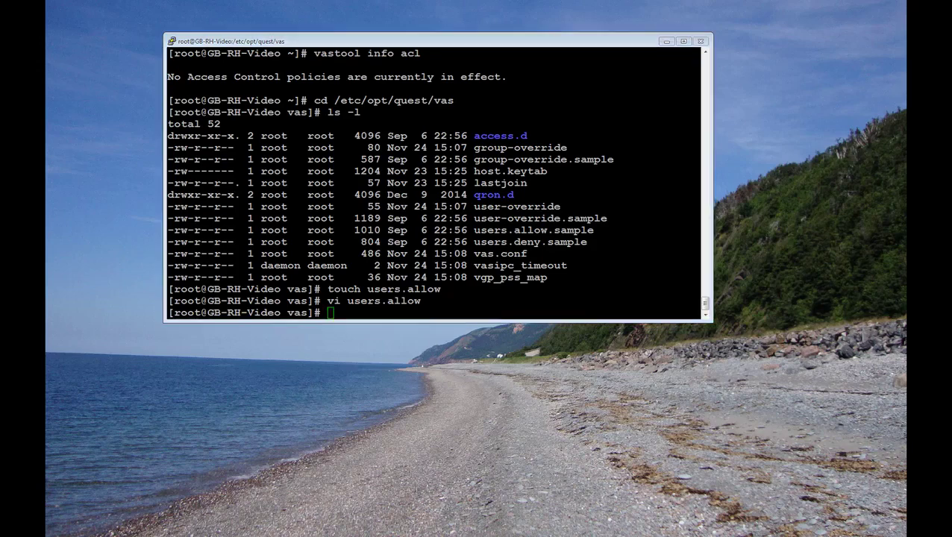
Step: Run vastool info acl to see which access control policies now apply
{"action": "left_click", "coordinate": [403, 318]}
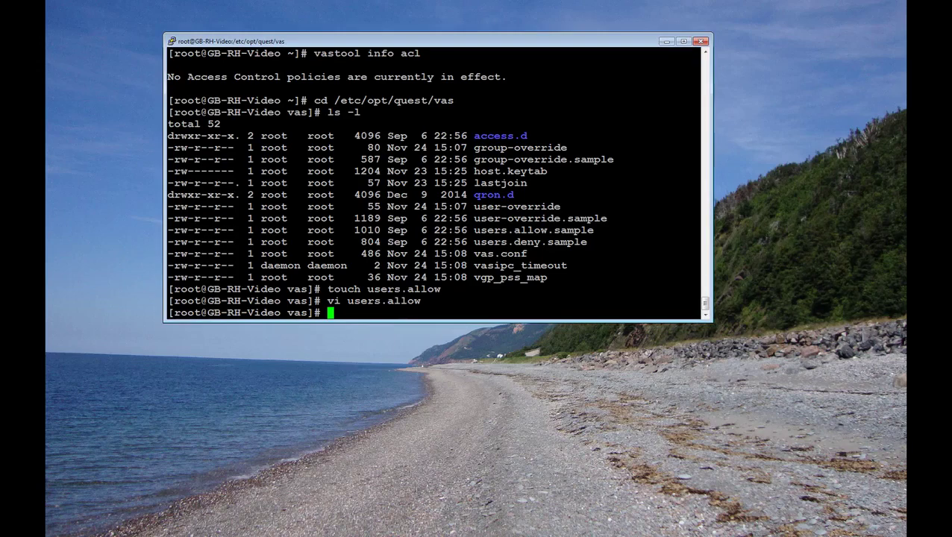
{"action": "type", "text": "vastool info acl"}
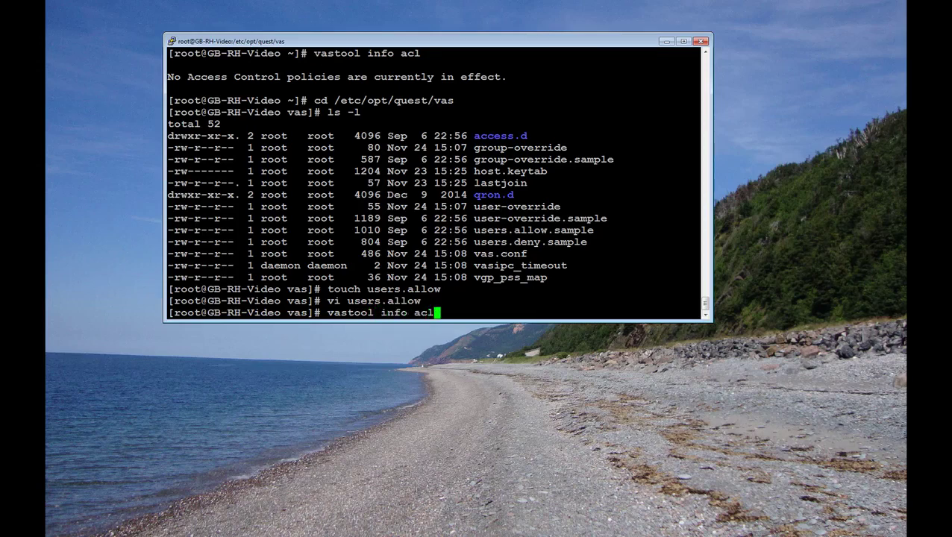
{"action": "key", "text": "Return"}
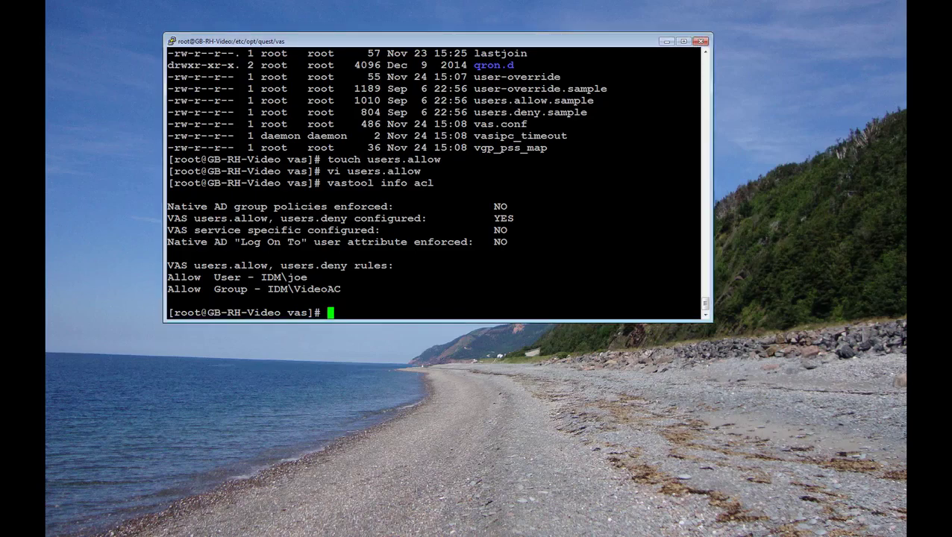
Step: Run checkaccess for the listed domain user and the VideoAC member, both ALLOWED
{"action": "type", "text": "vastool user "}
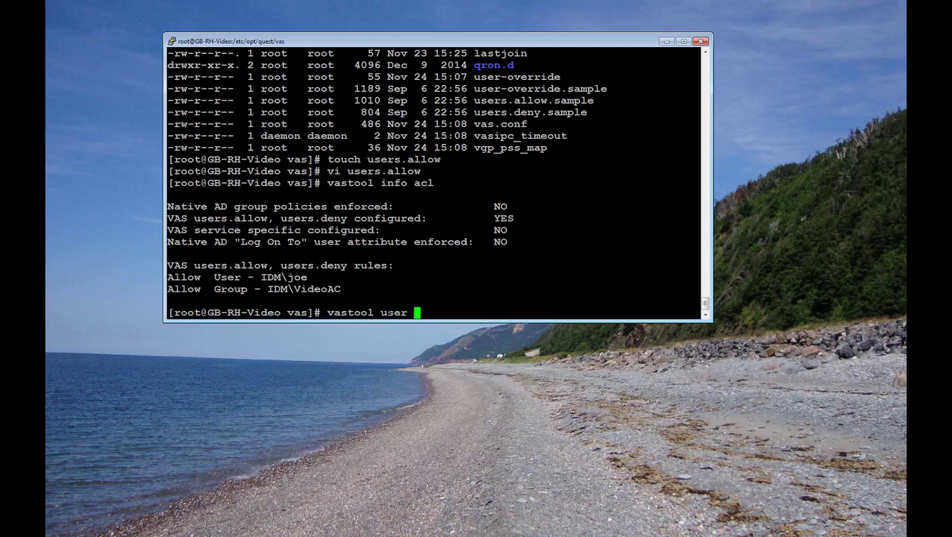
{"action": "type", "text": "checkaccess"}
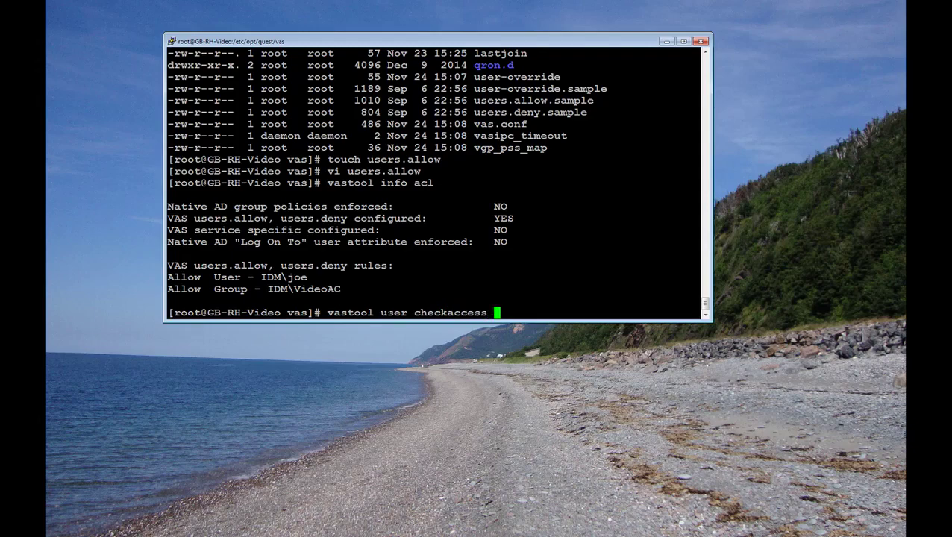
{"action": "type", "text": " joe"}
{"action": "key", "text": "Return"}
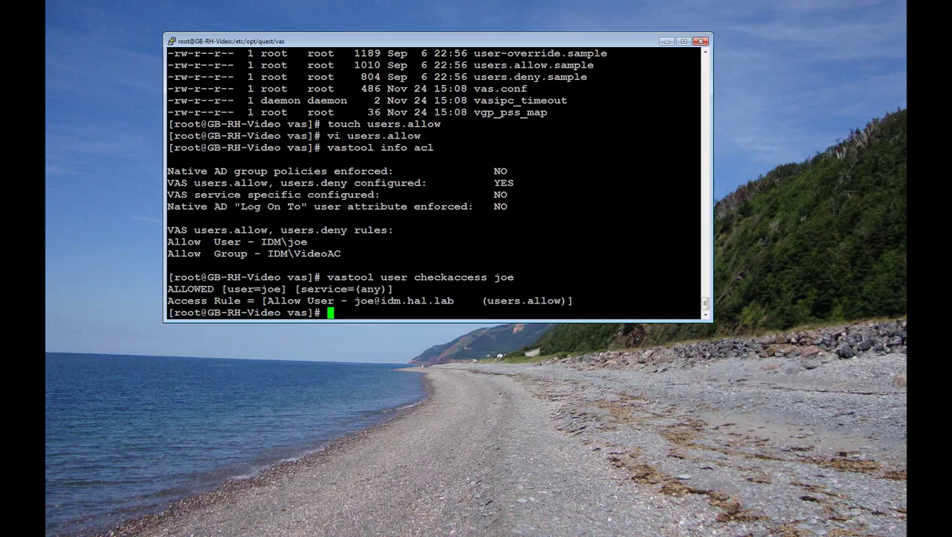
{"action": "key", "text": "Up"}
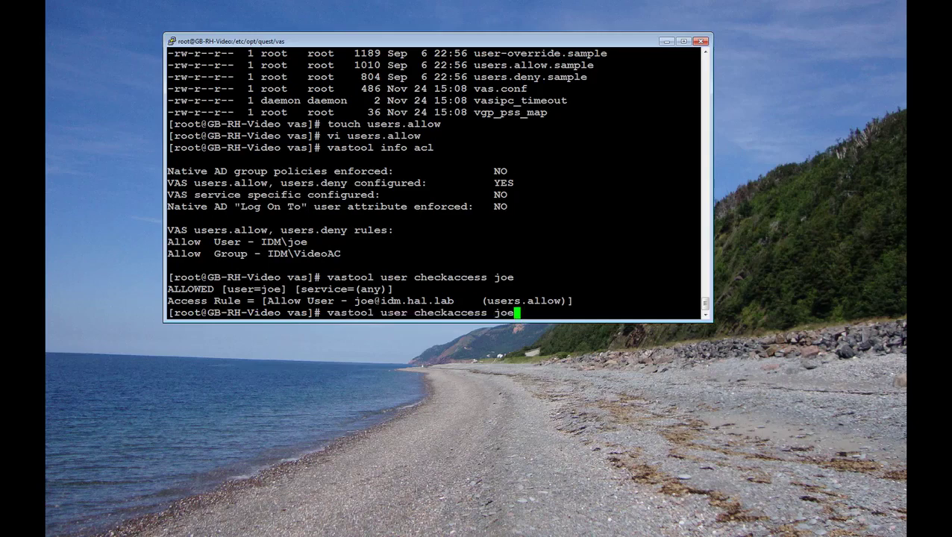
{"action": "key", "text": "BackSpace"}
{"action": "key", "text": "BackSpace"}
{"action": "key", "text": "BackSpace"}
{"action": "key", "text": "Return"}
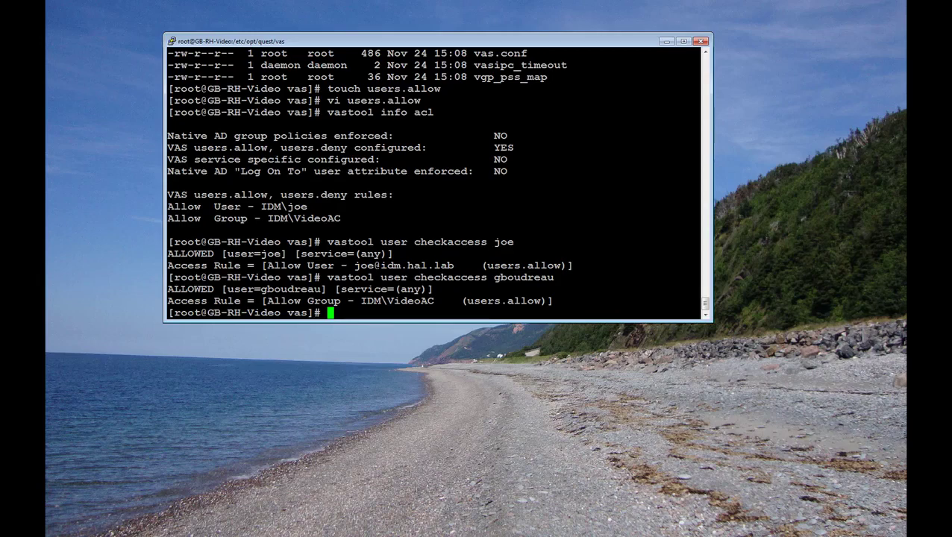
Step: Duplicate the session and log in successfully as the listed domain user
{"action": "left_click", "coordinate": [172, 44]}
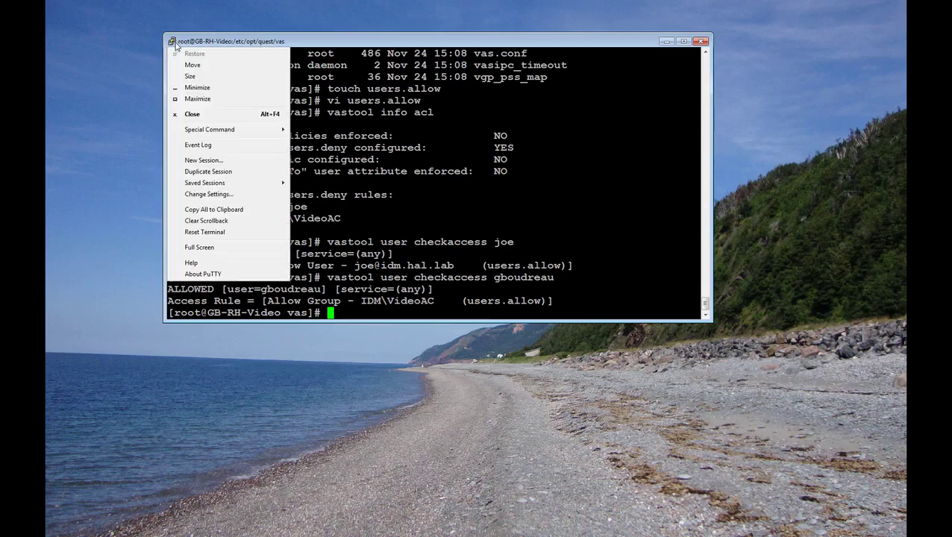
{"action": "left_click", "coordinate": [203, 172]}
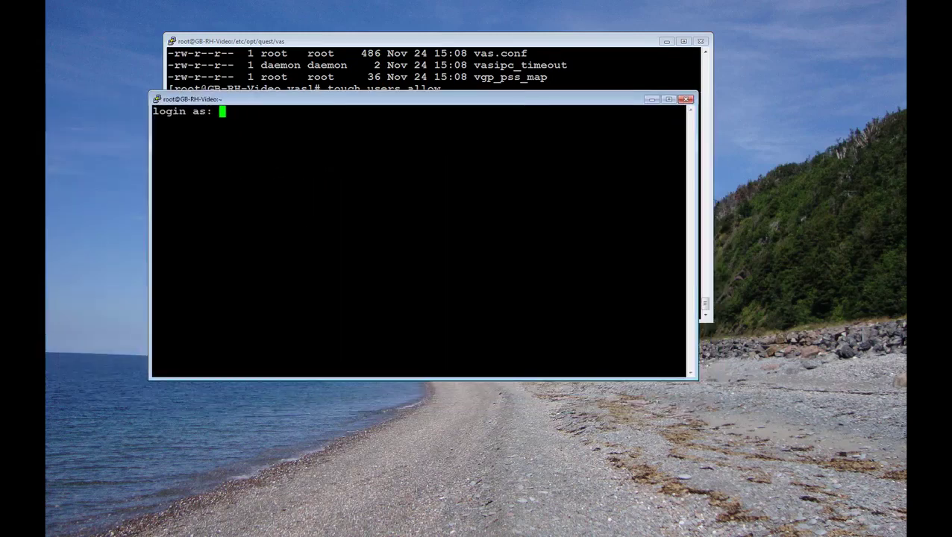
{"action": "type", "text": "joe"}
{"action": "key", "text": "Return"}
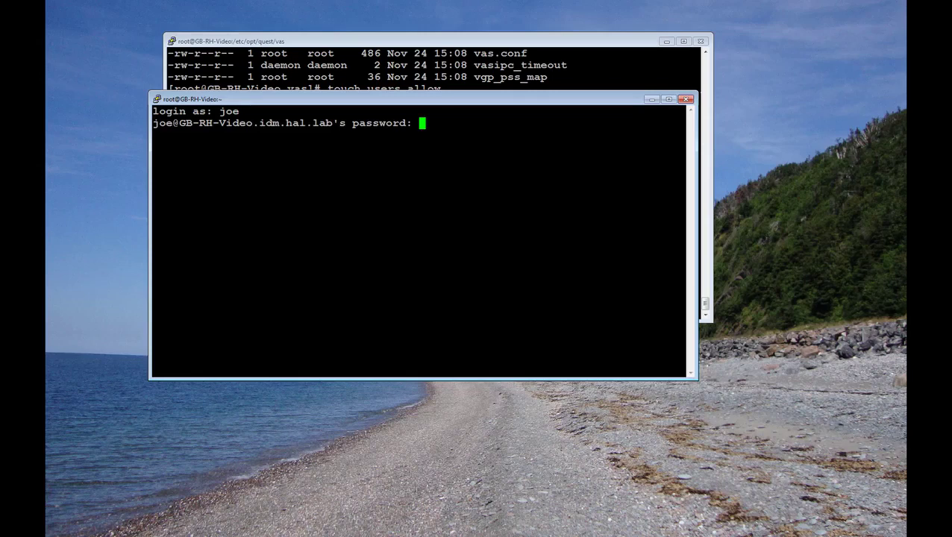
{"action": "key", "text": "Return"}
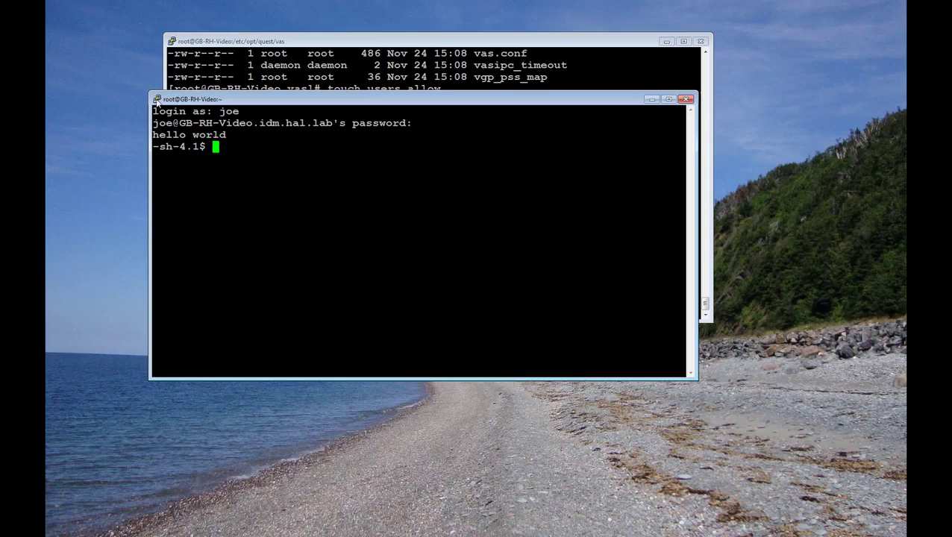
Step: Duplicate another session and log in successfully as the VideoAC group member
{"action": "left_click", "coordinate": [157, 100]}
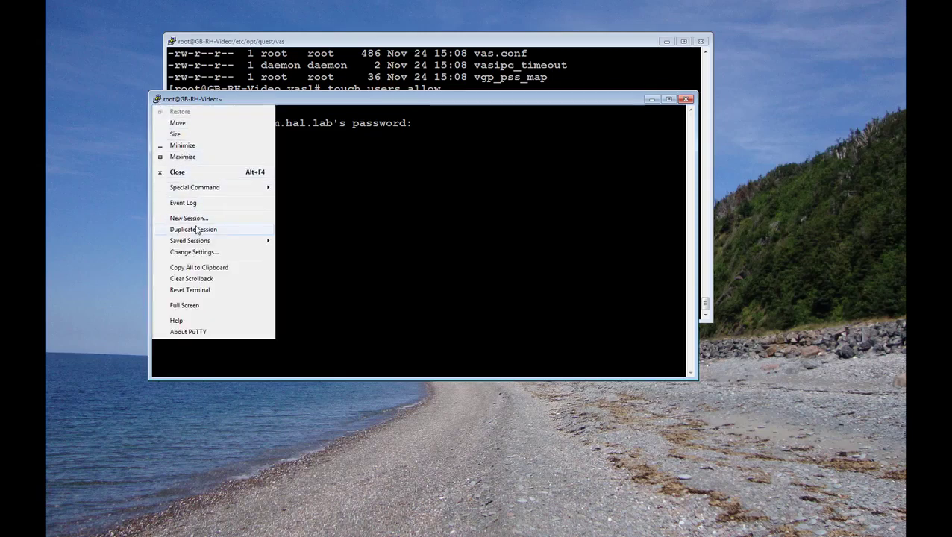
{"action": "left_click", "coordinate": [196, 230]}
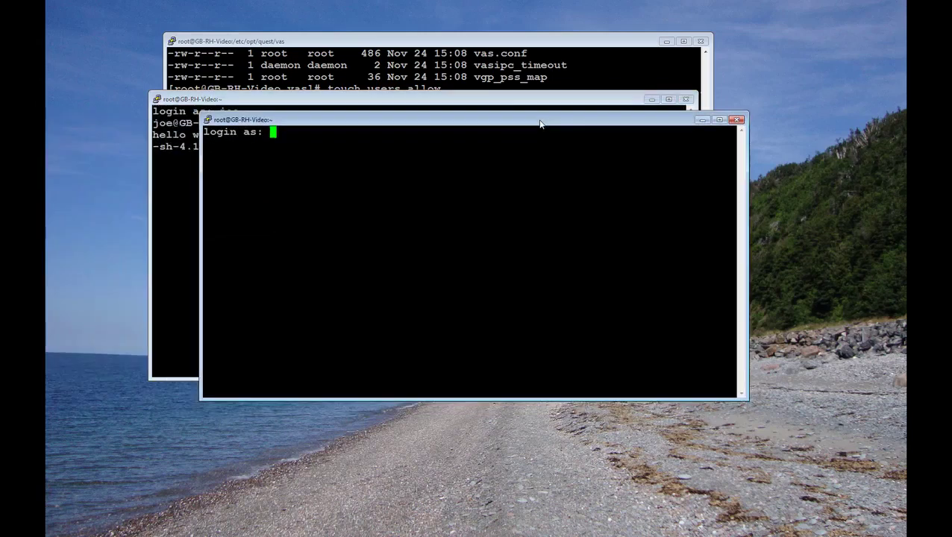
{"action": "key", "text": "Return"}
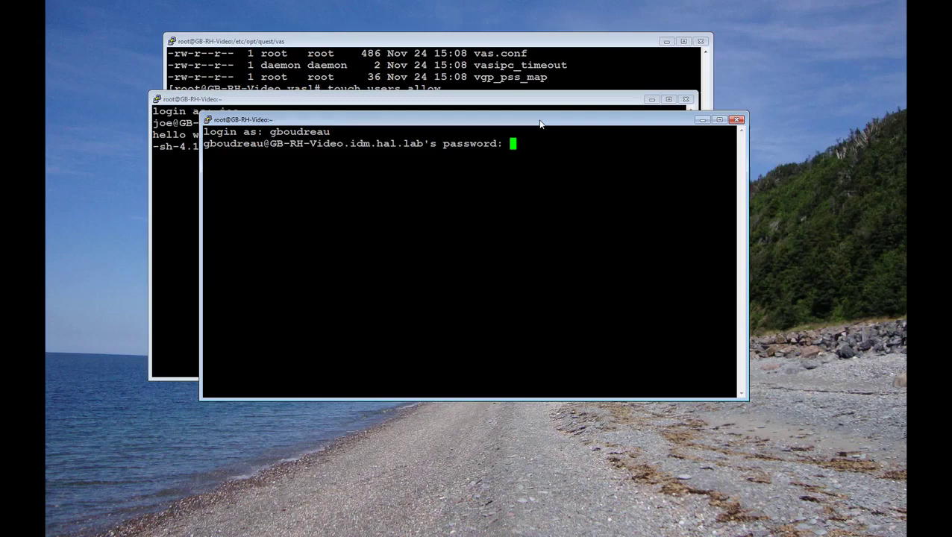
{"action": "key", "text": "Return"}
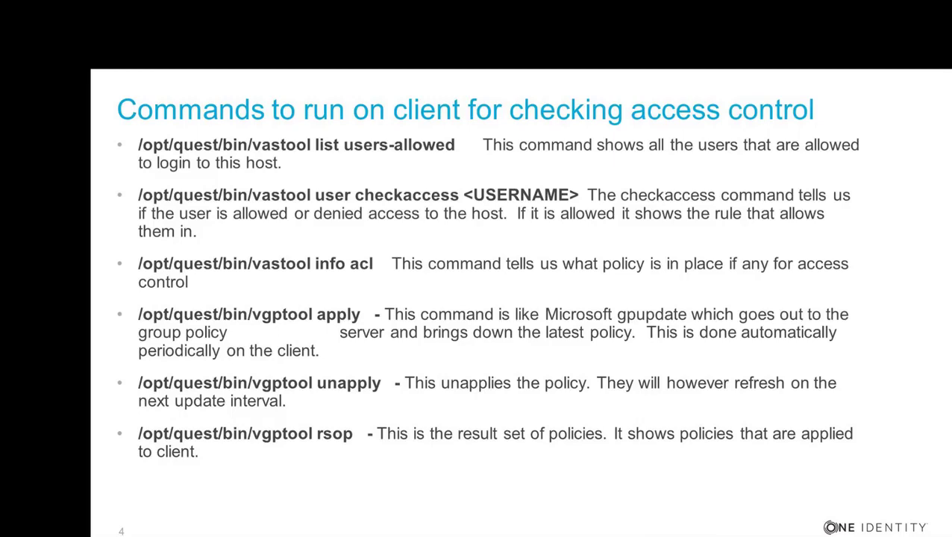
Step: In the root PuTTY session, list the users allowed on the host with vastool list users-allowed
{"action": "key", "text": "alt+Tab"}
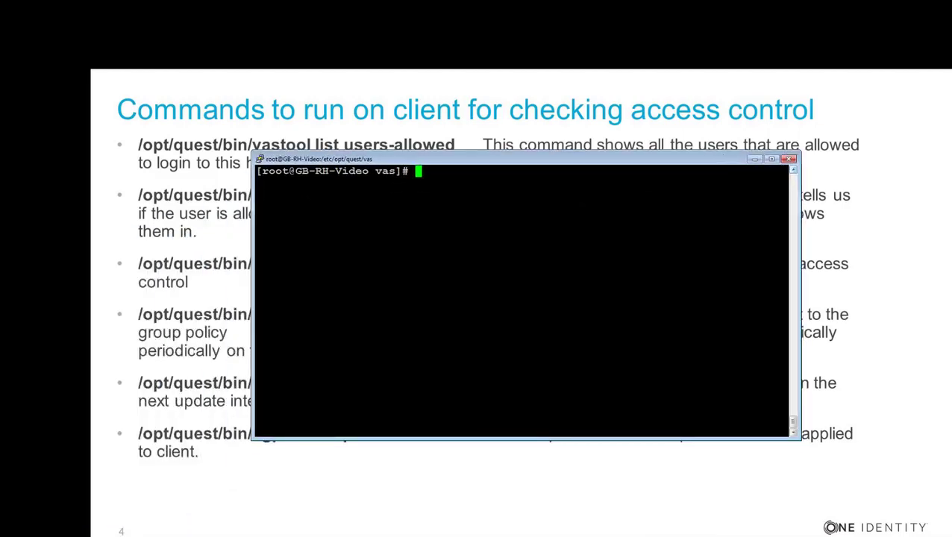
{"action": "type", "text": "vastool list users"}
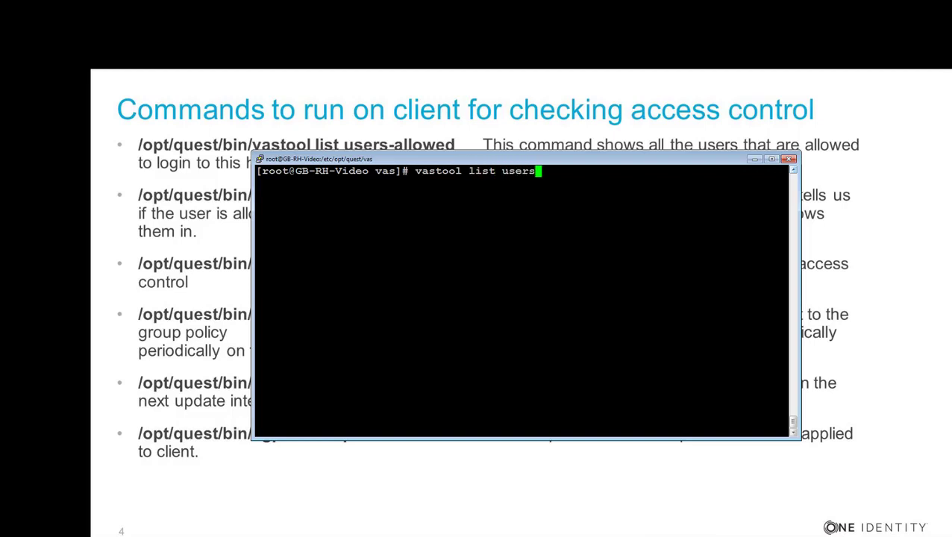
{"action": "type", "text": "-allowed"}
{"action": "key", "text": "Return"}
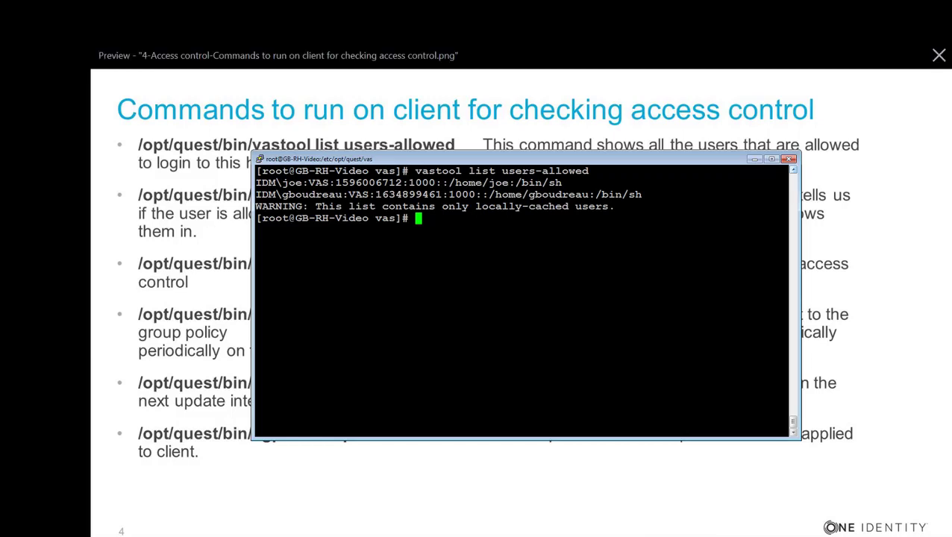
Step: Display the host's resultant set of policy with vgptool rsop, reviewing up to overridetest's overrides
{"action": "type", "text": "gptoo"}
{"action": "type", "text": "l "}
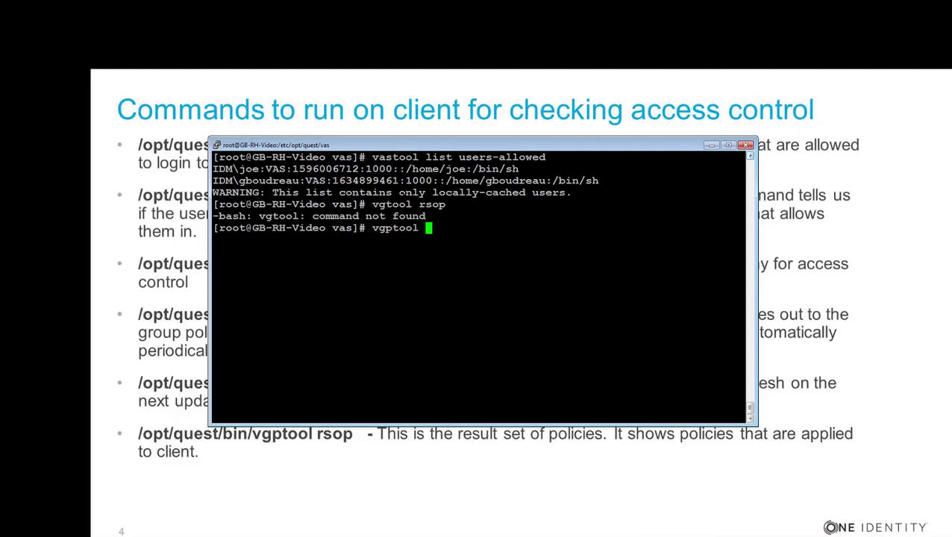
{"action": "type", "text": "rsop"}
{"action": "key", "text": "Return"}
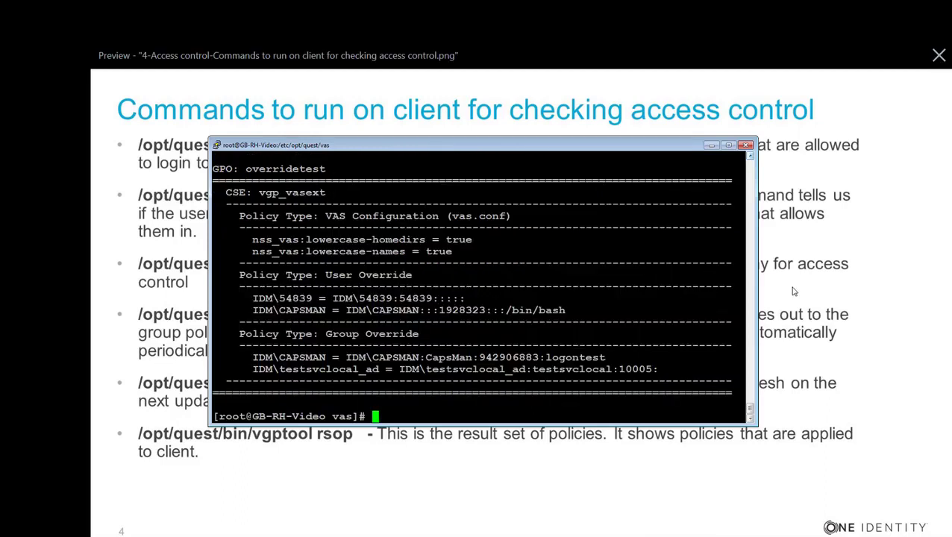
{"action": "scroll", "coordinate": [751, 409], "scroll_direction": "up", "scroll_amount": 1}
{"action": "left_click_drag", "start_coordinate": [751, 409], "coordinate": [751, 406]}
{"action": "scroll", "coordinate": [749, 409], "scroll_direction": "down", "scroll_amount": 1}
Step: Change into /opt/quest/libexec/vas/scripts and list the scripts it contains
{"action": "key", "text": "alt+Tab"}
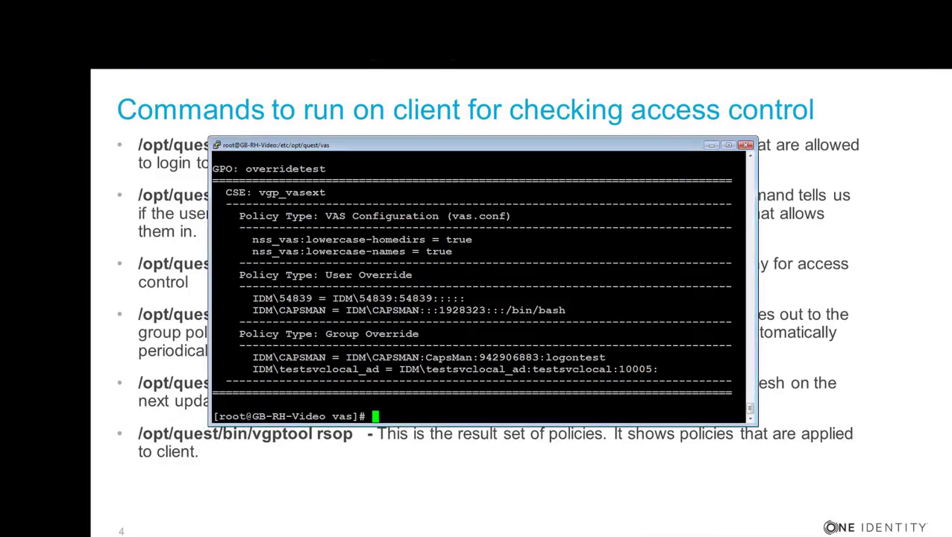
{"action": "type", "text": "cd /opt"}
{"action": "key", "text": "BackSpace"}
{"action": "type", "text": "/quest"}
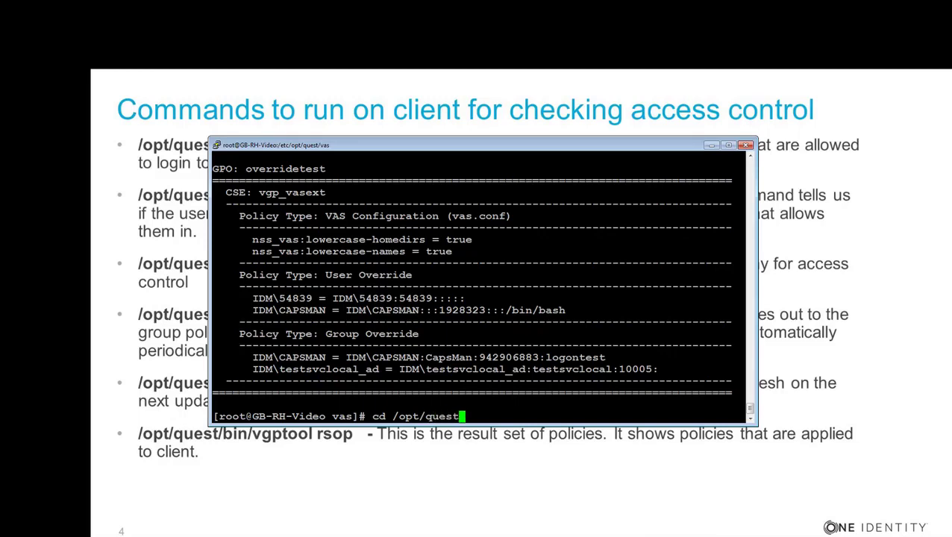
{"action": "type", "text": "/libexec/vas"}
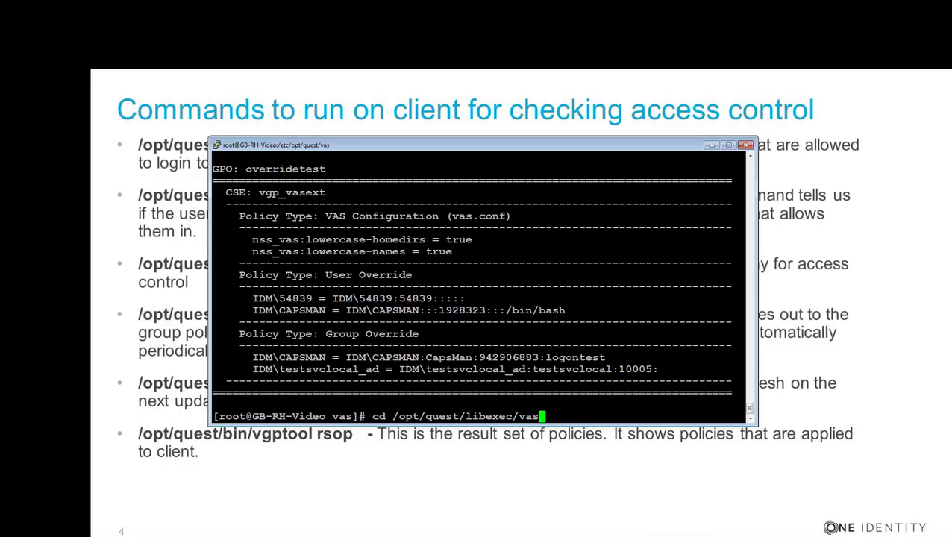
{"action": "type", "text": "/scripts"}
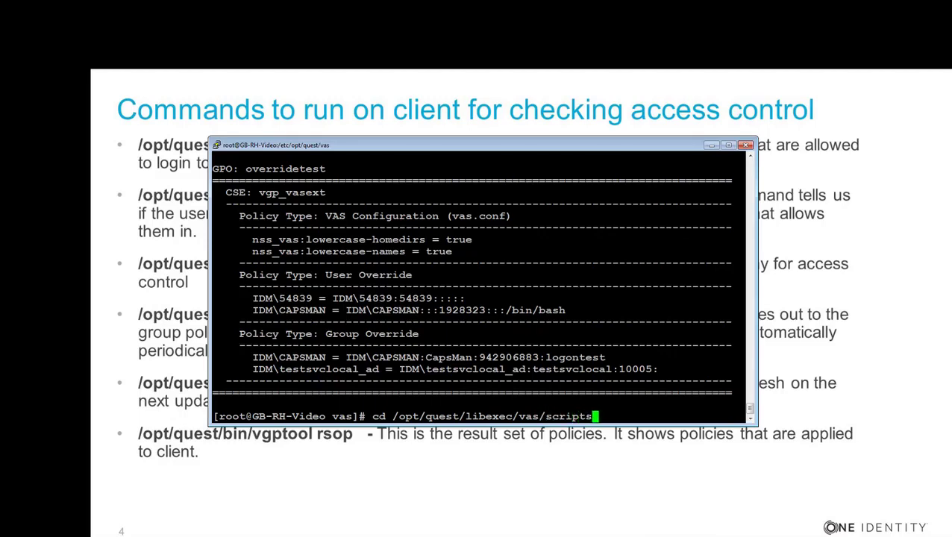
{"action": "key", "text": "Return"}
{"action": "type", "text": "ls"}
{"action": "key", "text": "Return"}
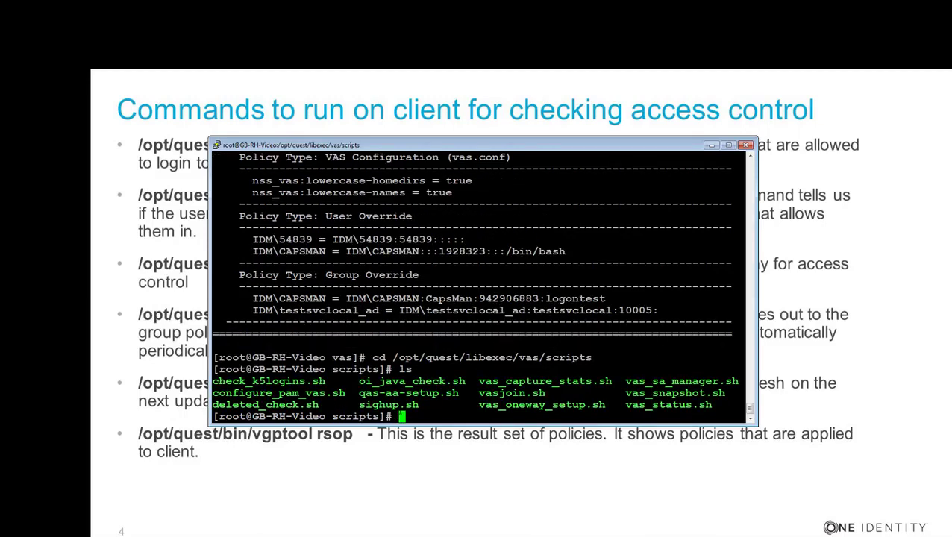
Step: Enter the ./vas_snapshot.sh command at the prompt, ready to run
{"action": "type", "text": "./vas_snapshot.sh"}
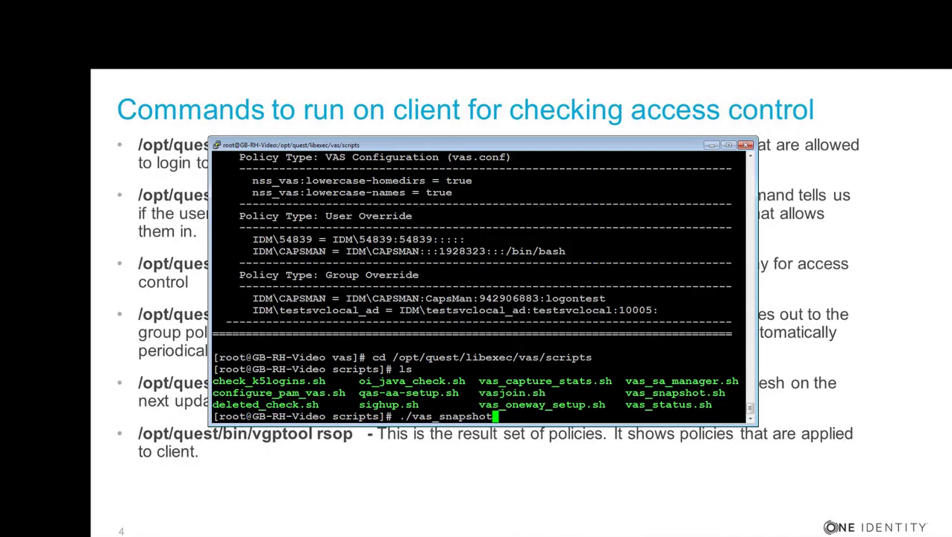
Step: Run vas_snapshot.sh to capture host details such as domain idm.hal.lab and cached users and groups
{"action": "key", "text": "Return"}
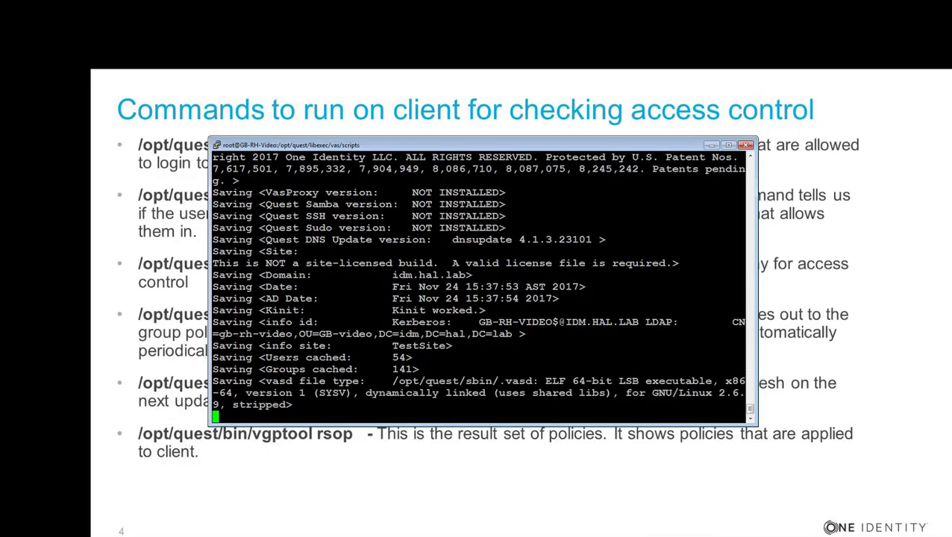